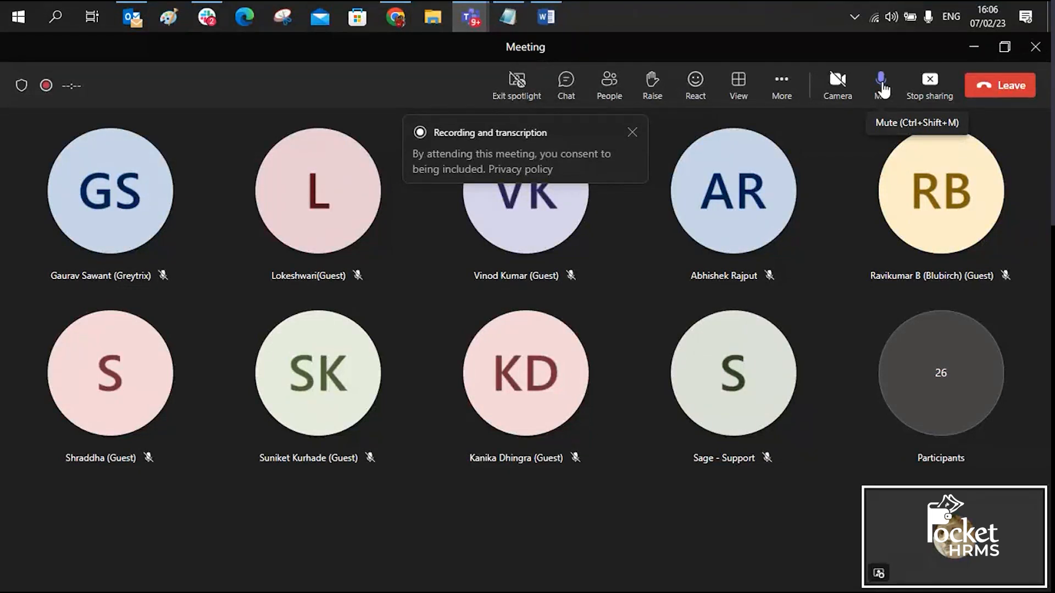
Switch to Pocket HRMS in Chrome and open smHRt Payroll from the payroll utilities
mouse_move(393, 19)
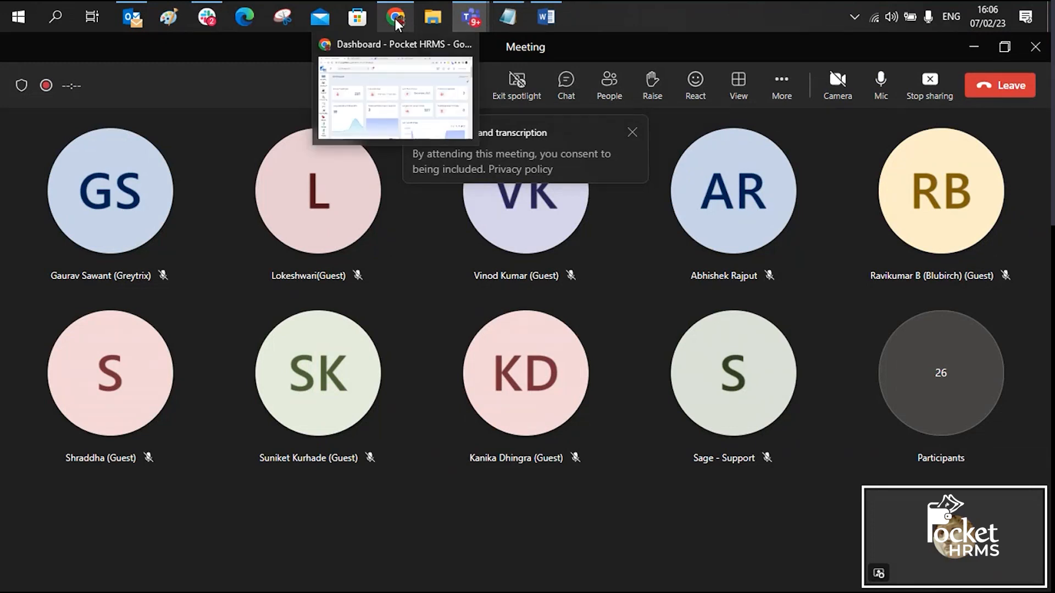
left_click(398, 64)
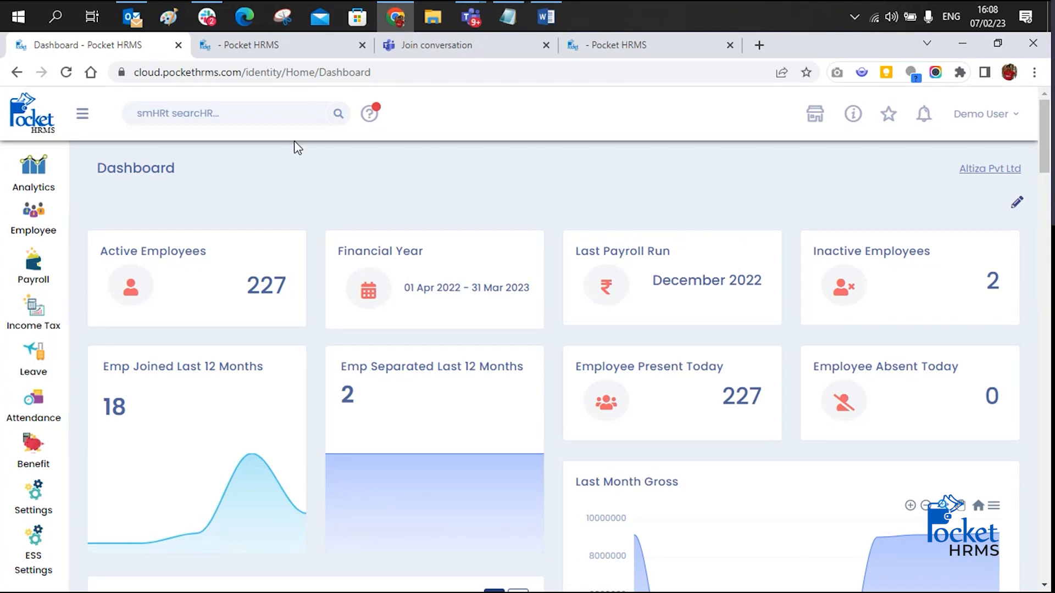
left_click(33, 272)
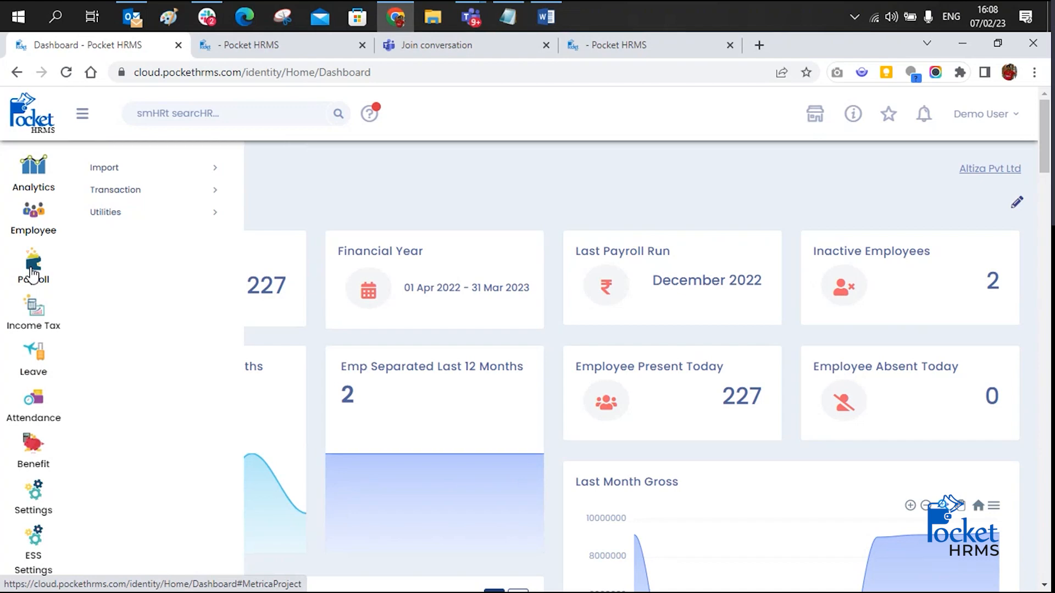
left_click(108, 219)
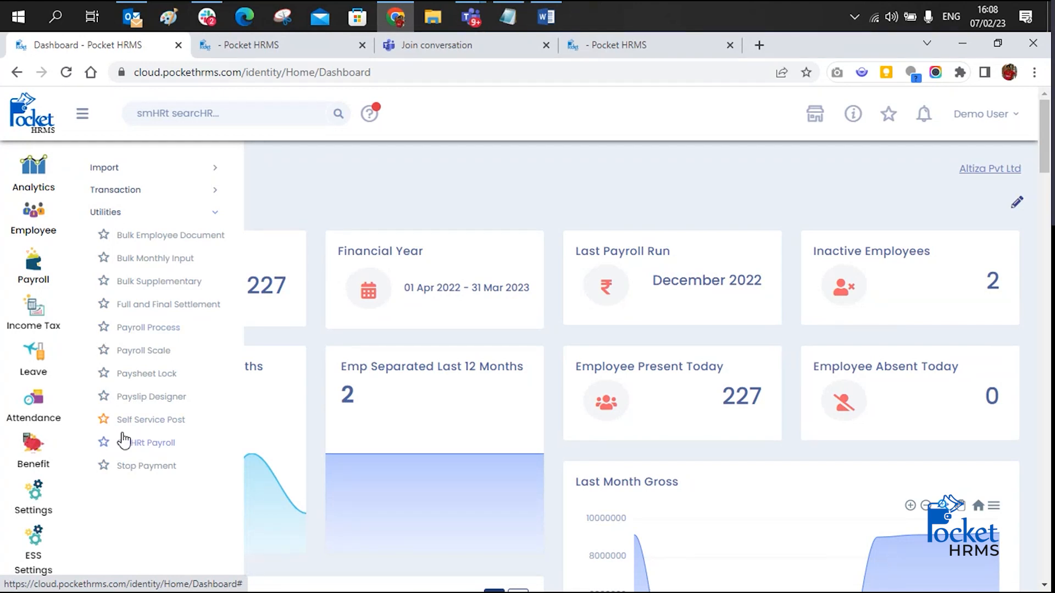
left_click(105, 444)
left_click(145, 444)
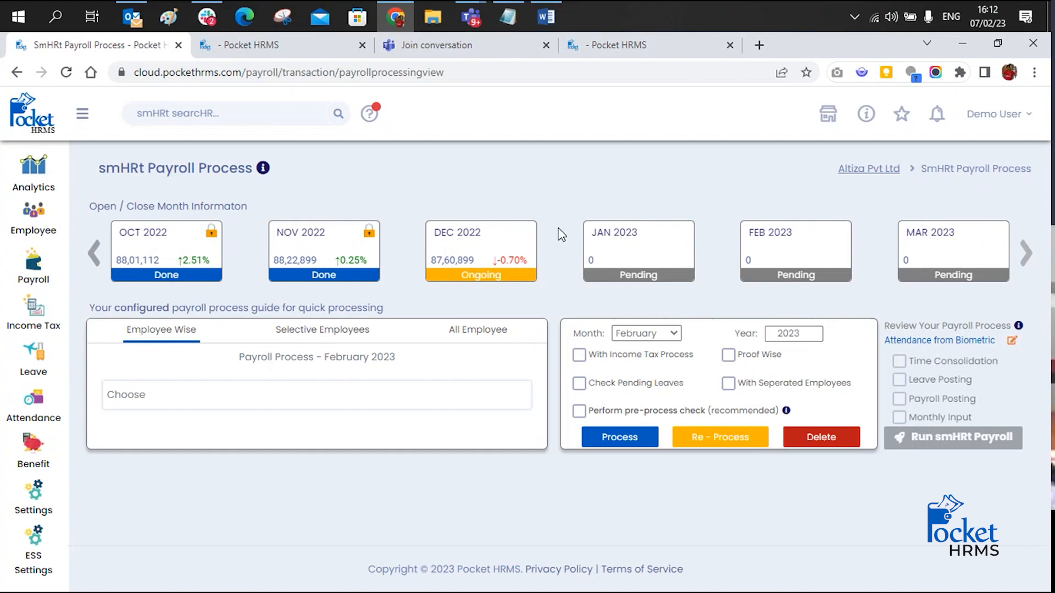
Review the payroll status of the earlier months and the Employee Wise and Selective Employees processing options
left_click(95, 256)
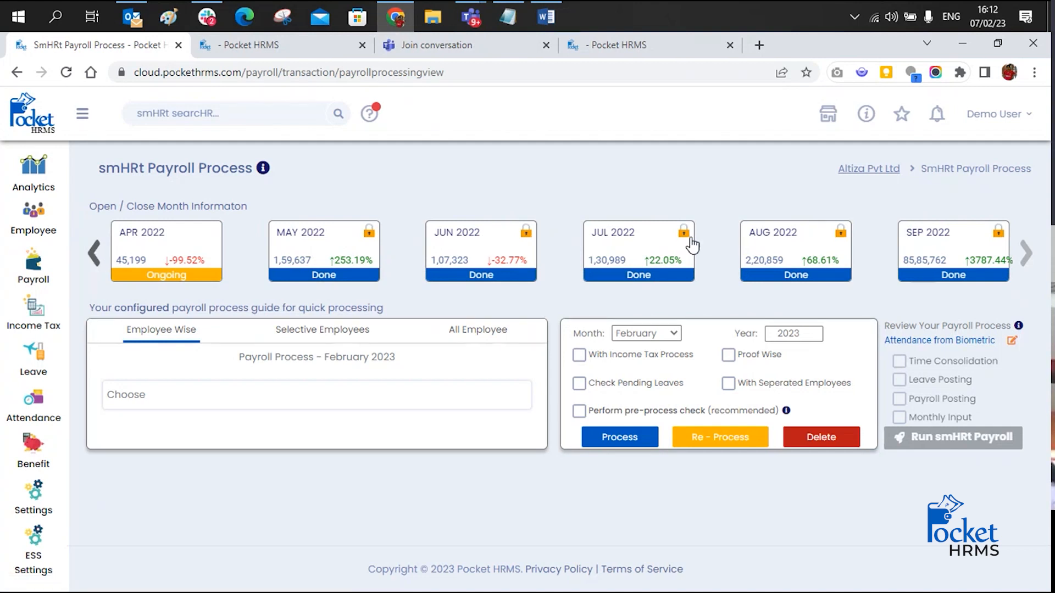
left_click(1025, 254)
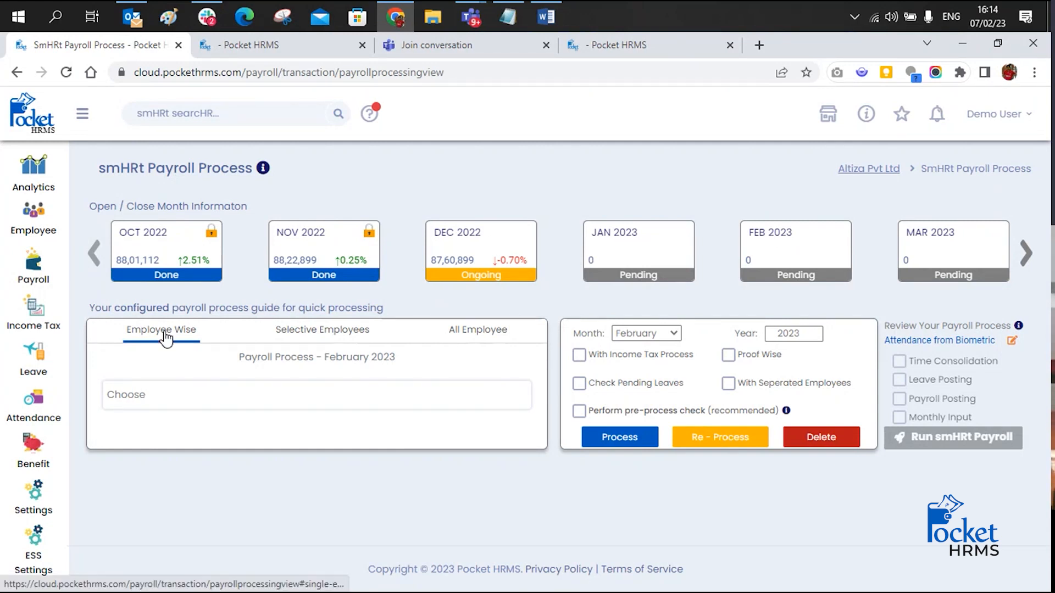
left_click(127, 395)
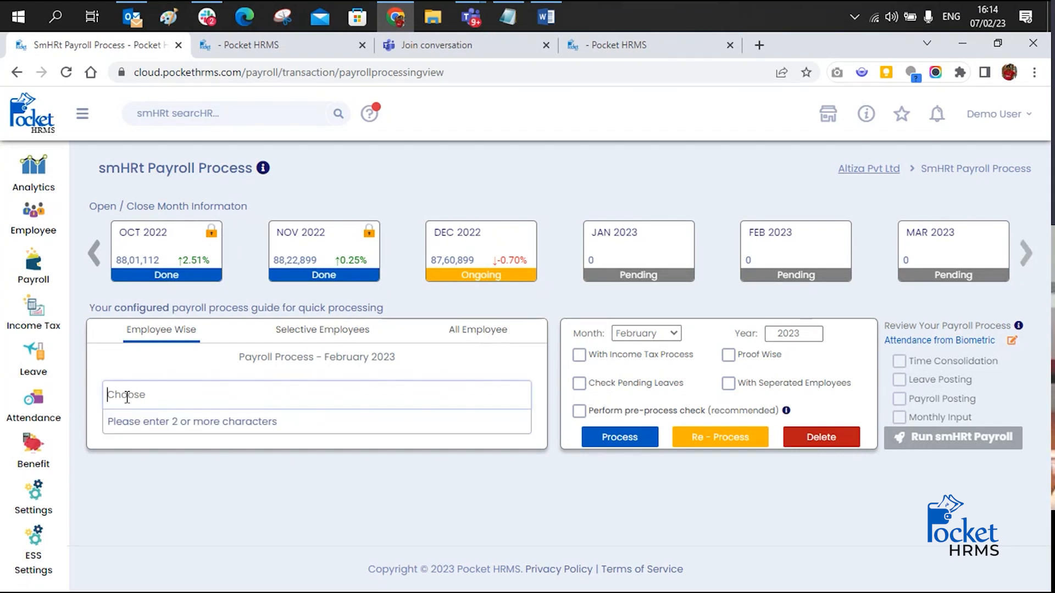
left_click(295, 332)
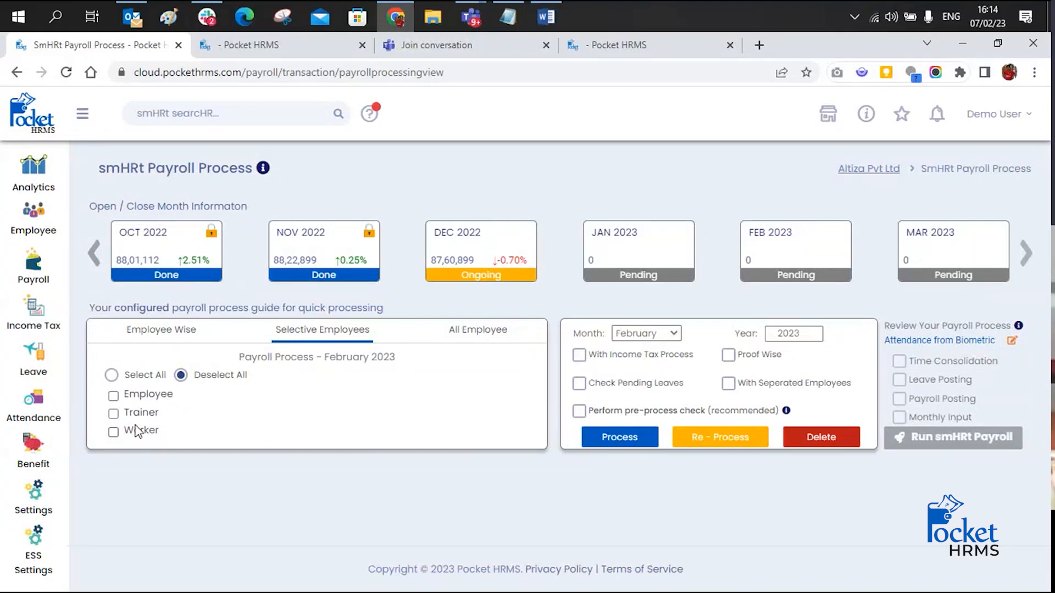
left_click(113, 396)
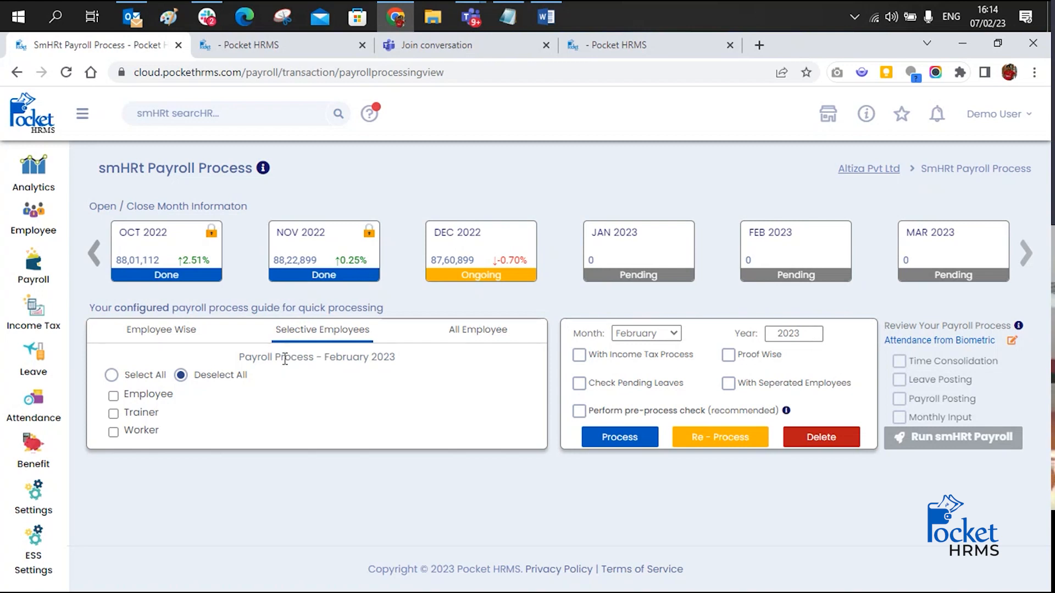
Set up January 2023 payroll for all employees with the income tax process and Proof Wise options
left_click(482, 333)
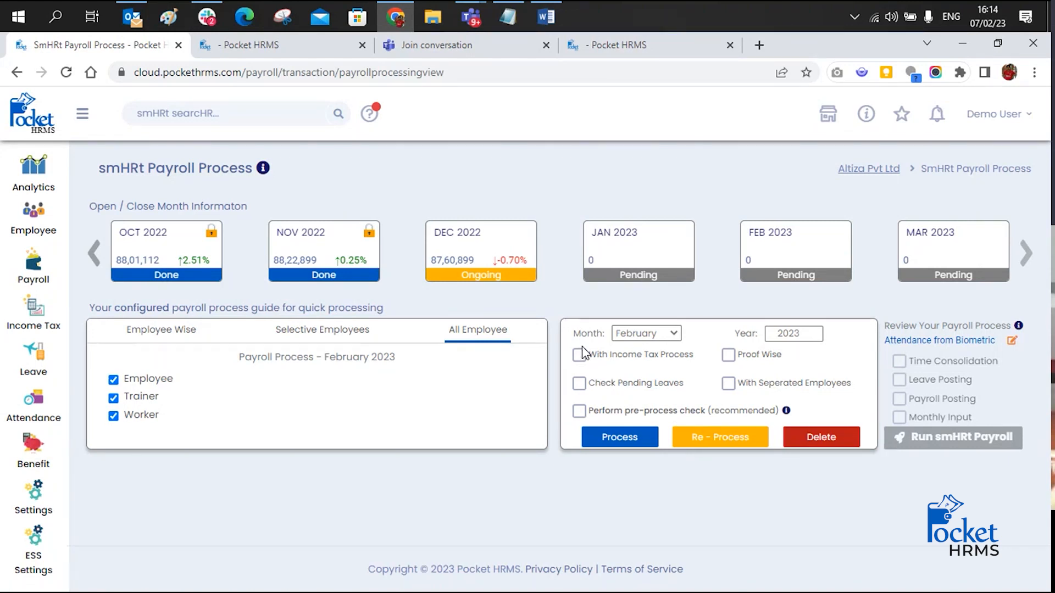
left_click(648, 333)
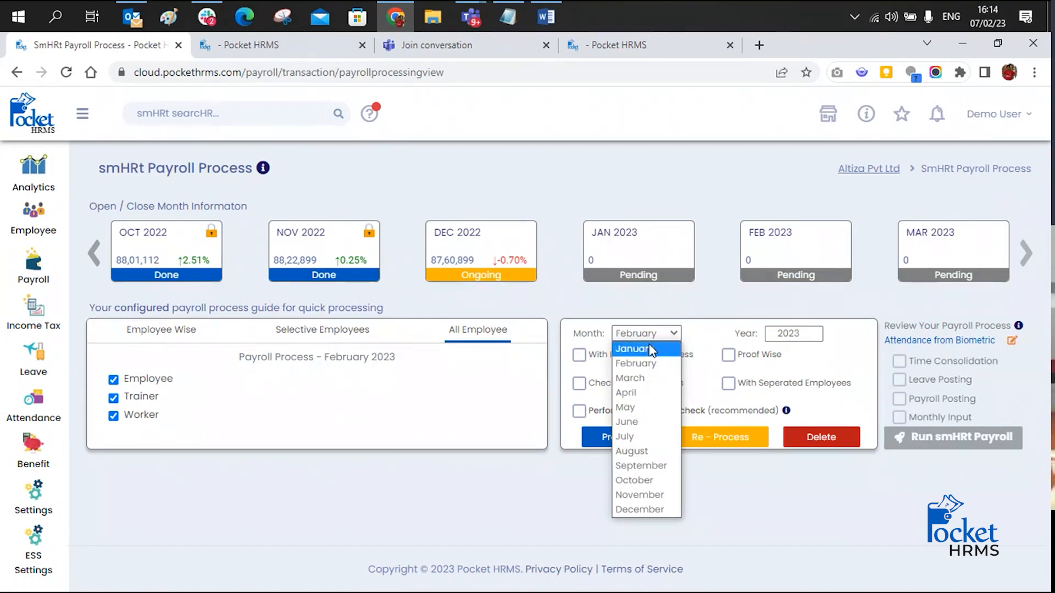
left_click(651, 349)
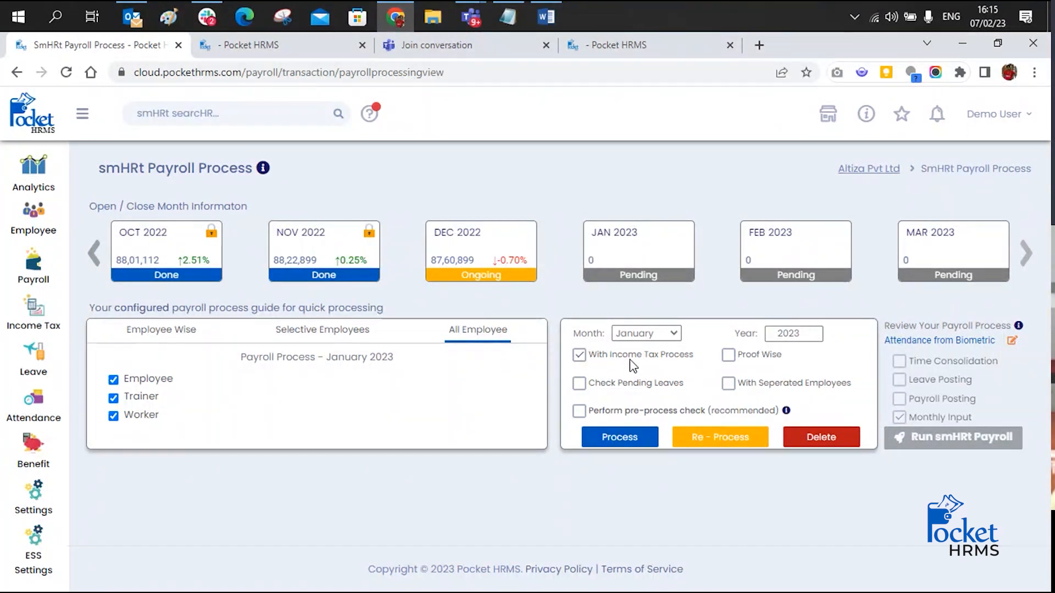
left_click(731, 358)
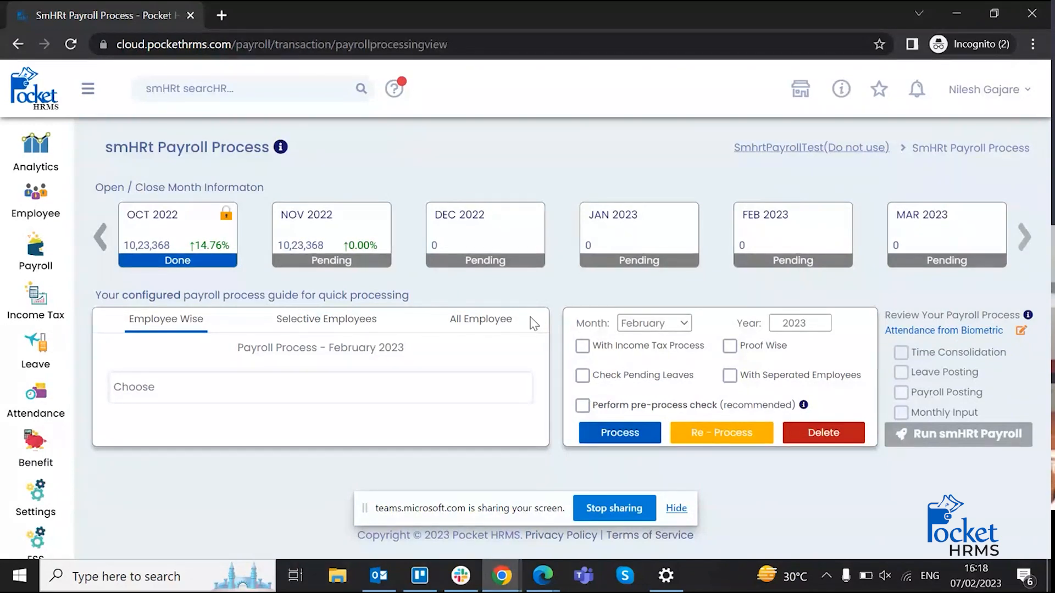
In the test company, set the payroll period to December 2022 and enable the recommended pre-process check
left_click(646, 328)
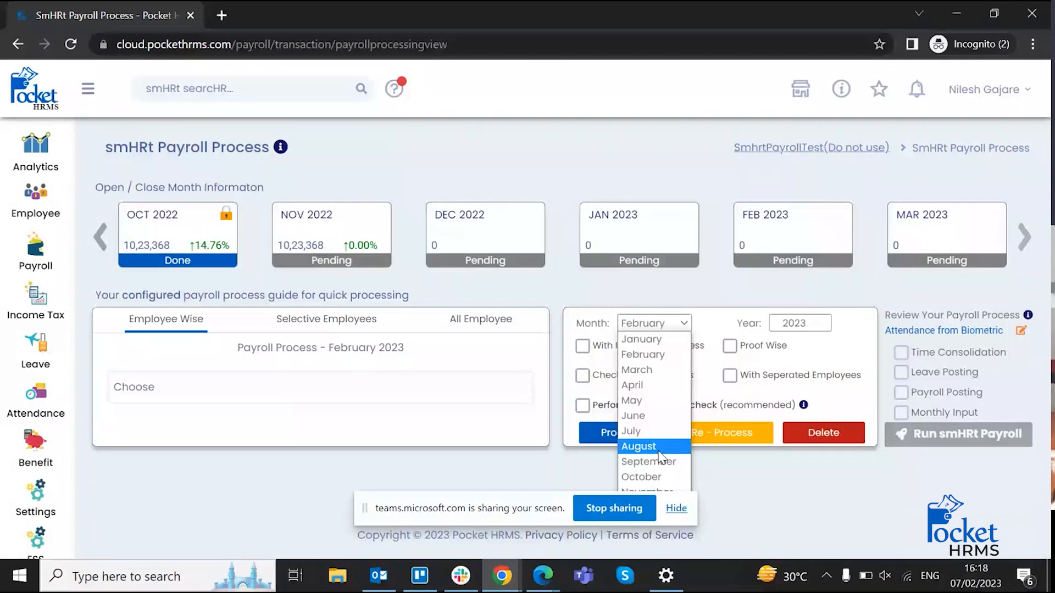
left_click_drag(500, 507, 500, 566)
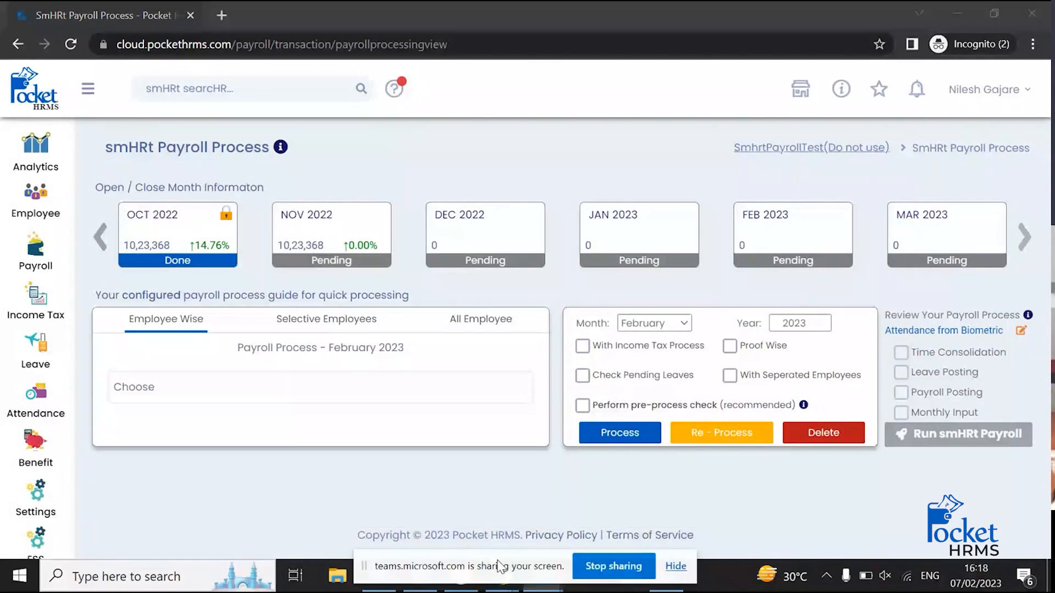
left_click(646, 329)
left_click(711, 460)
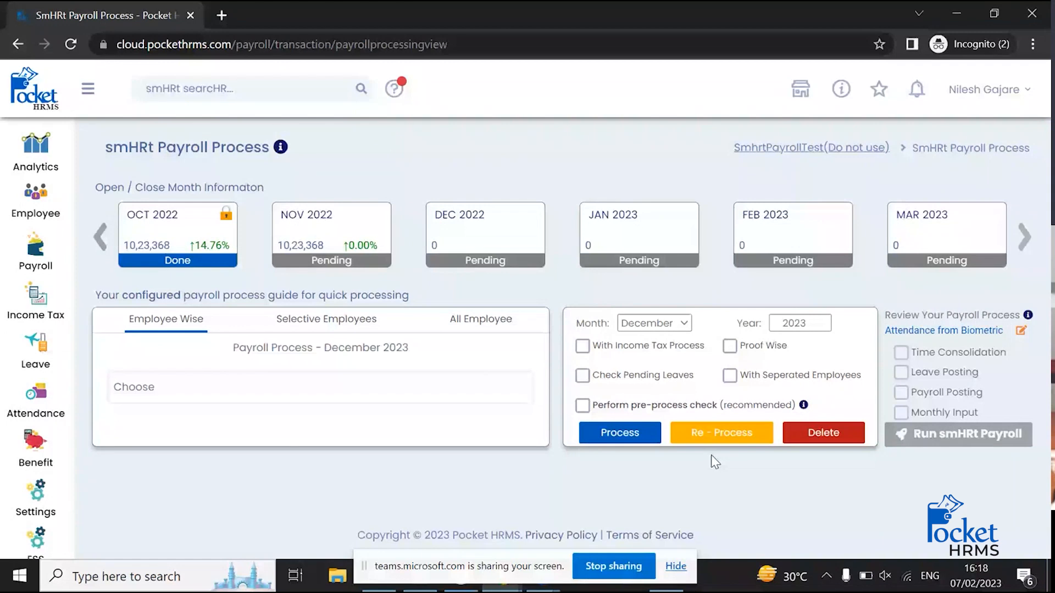
left_click(823, 327)
left_click(668, 405)
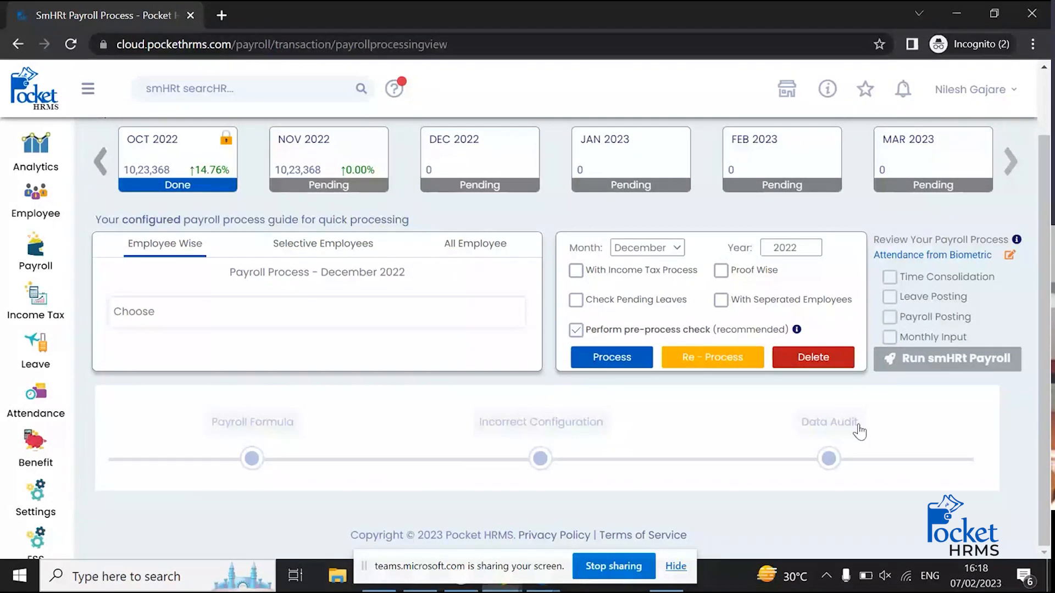
Run the payroll process for all Staff employees and examine the formula flagged by the pre-process check
left_click(601, 360)
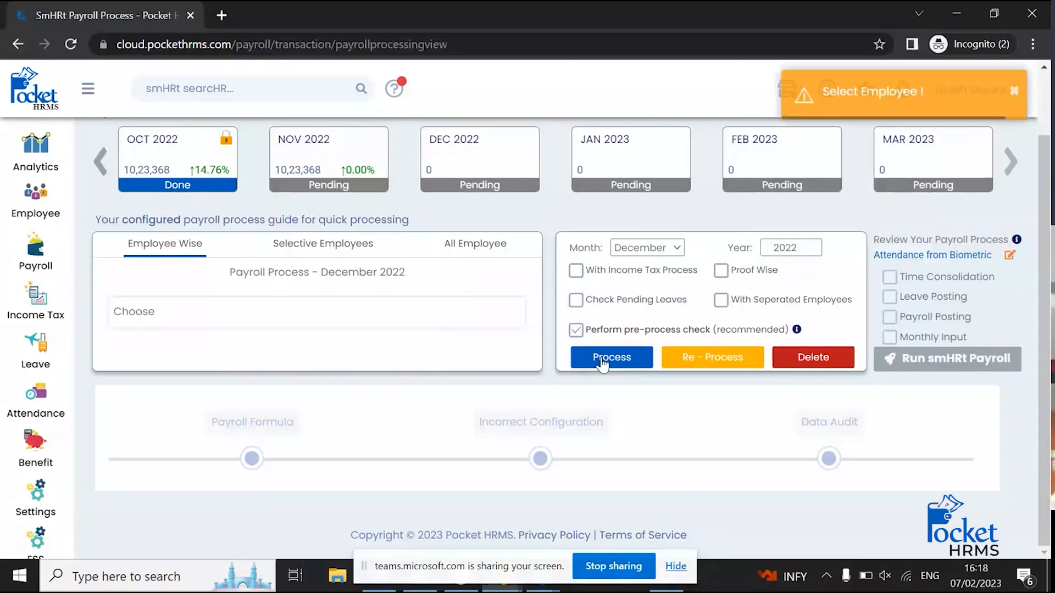
left_click(473, 245)
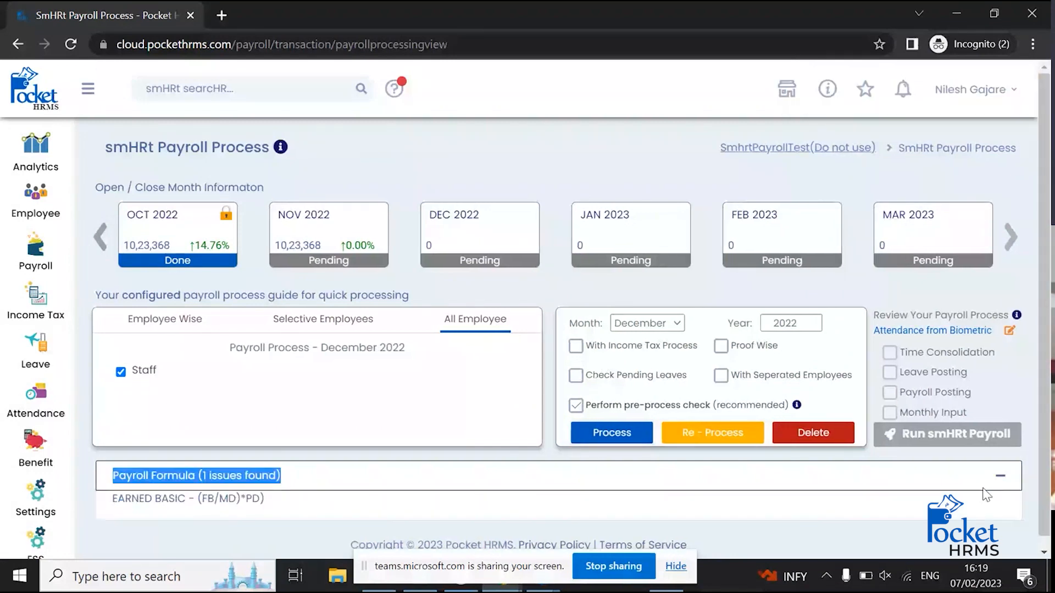
scroll(986, 495, "down", 1)
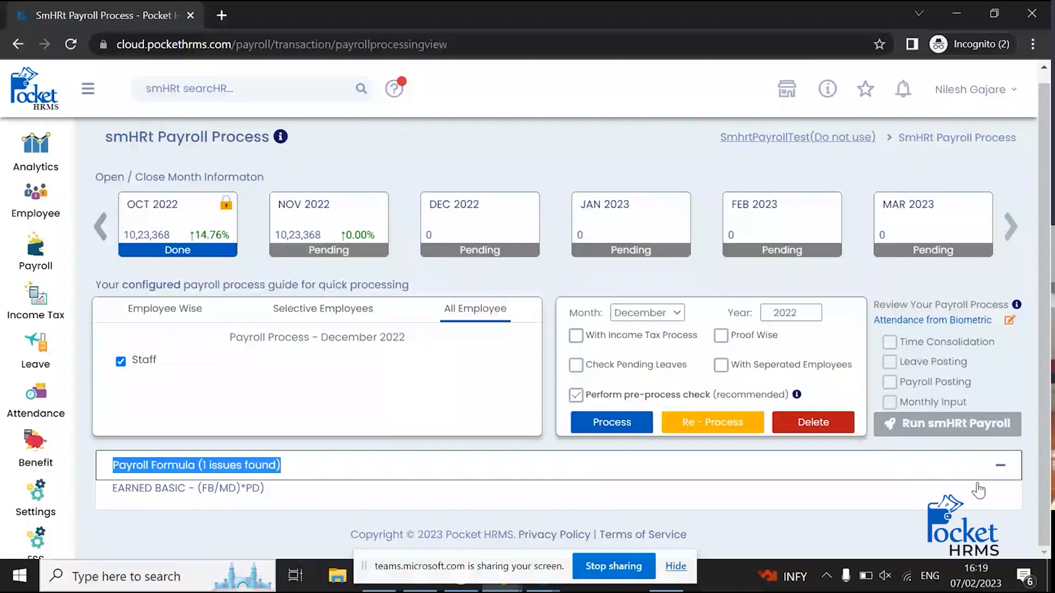
left_click(978, 491)
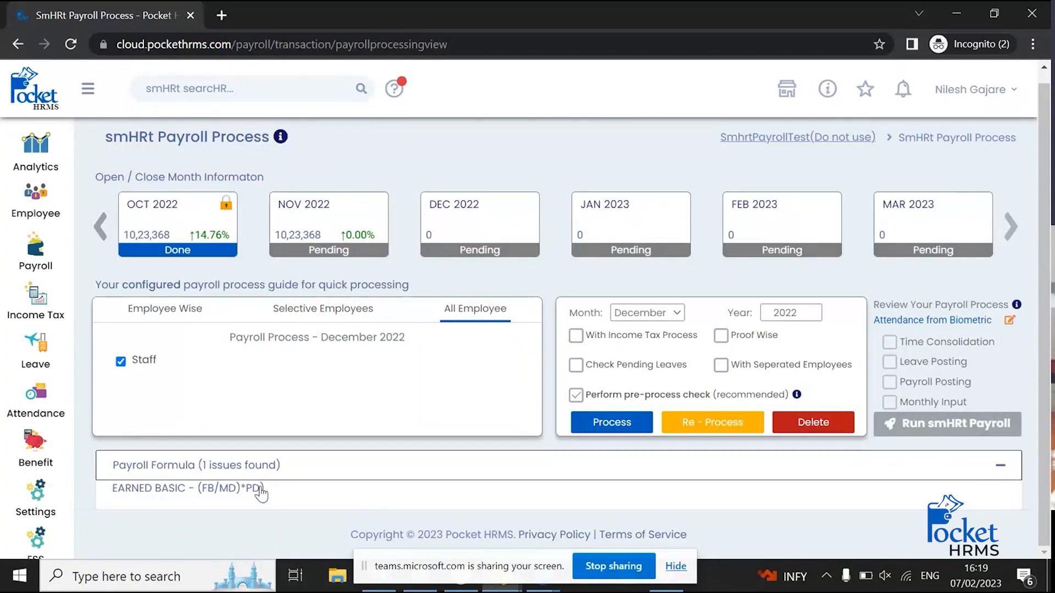
left_click_drag(259, 487, 270, 488)
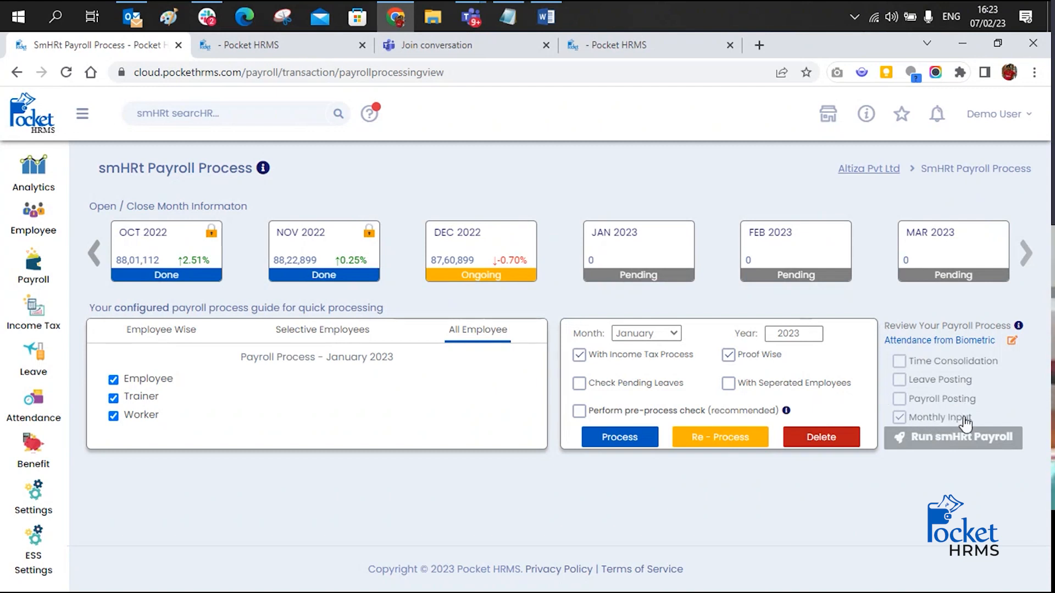
Configure the company-wise smHRt payroll flow with Time Consolidation, Payroll Posting and Monthly Input, and save it
left_click(323, 45)
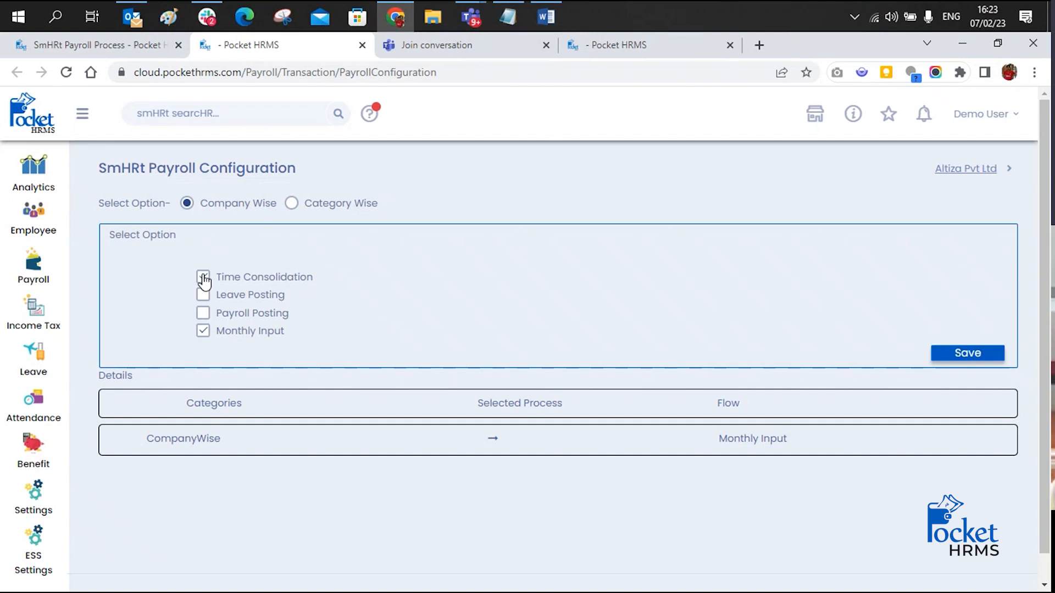
left_click(204, 332)
left_click(957, 351)
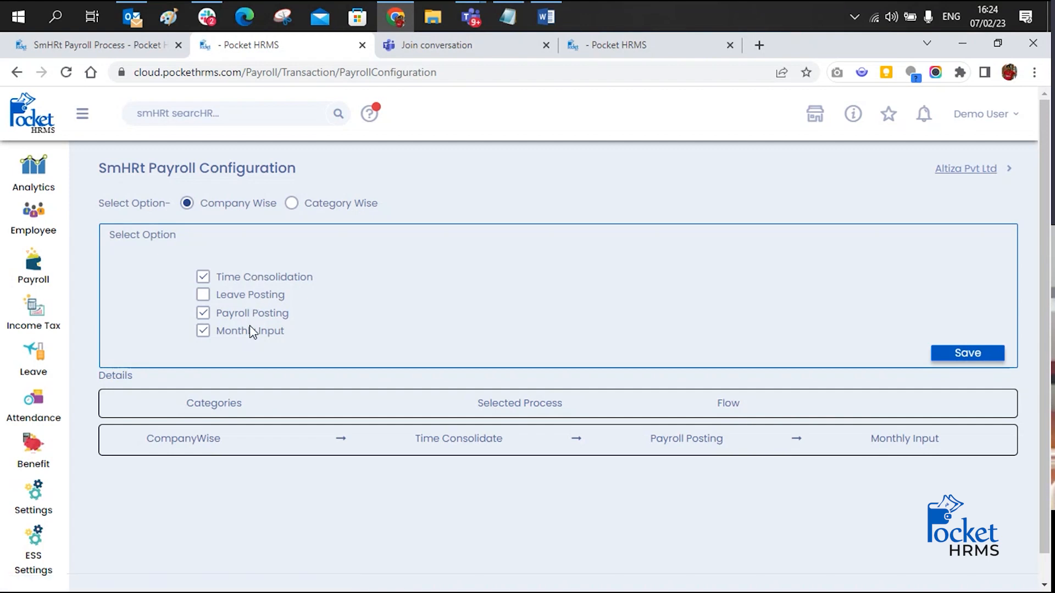
Return to the Altiza Pvt Ltd payroll process page, reload it and show the December 2022 payroll overview
left_click(110, 45)
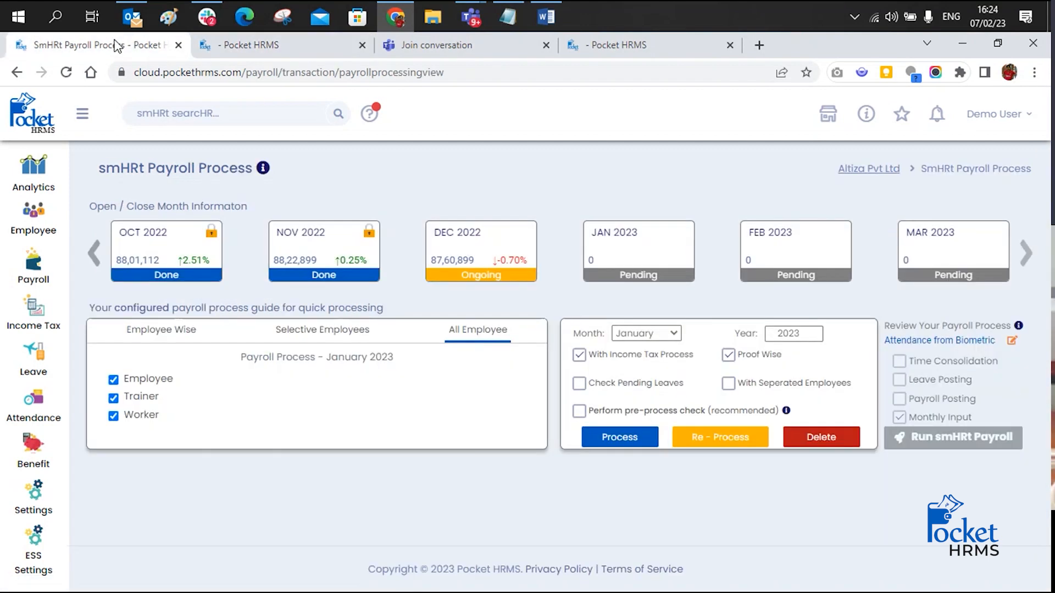
left_click(481, 67)
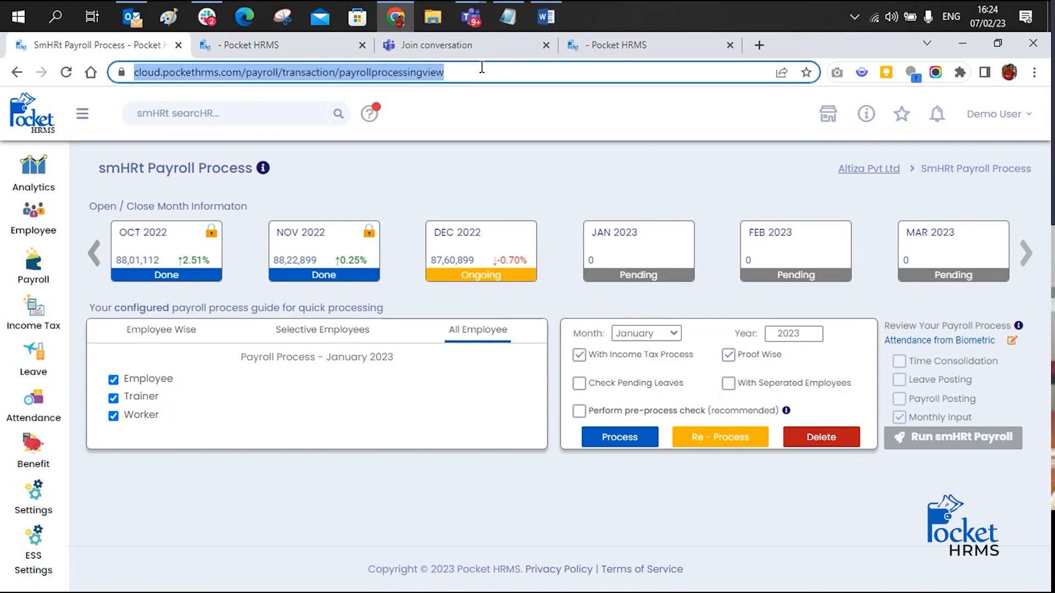
key("Return")
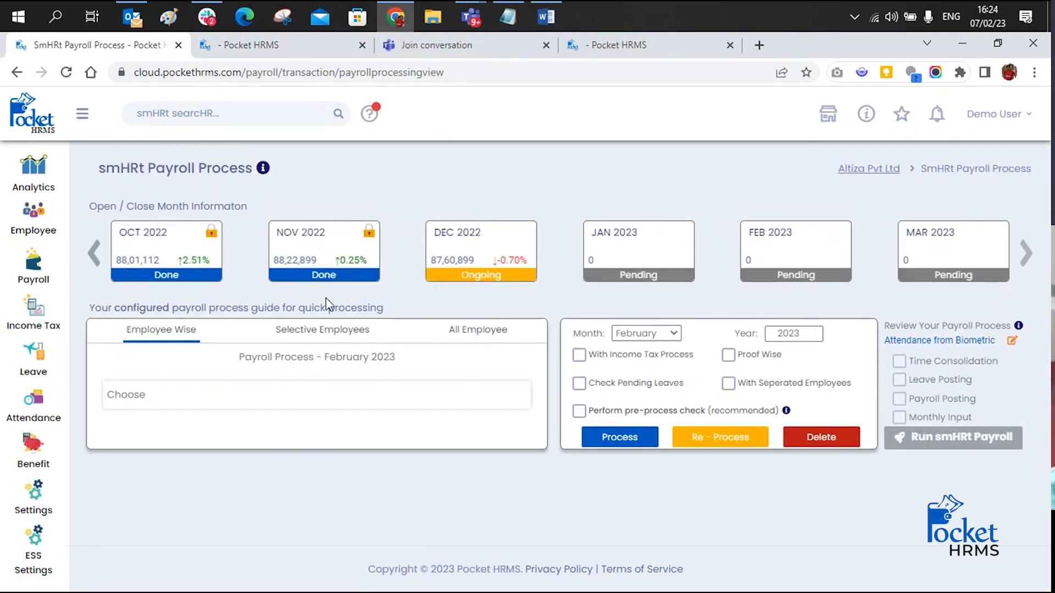
left_click(450, 257)
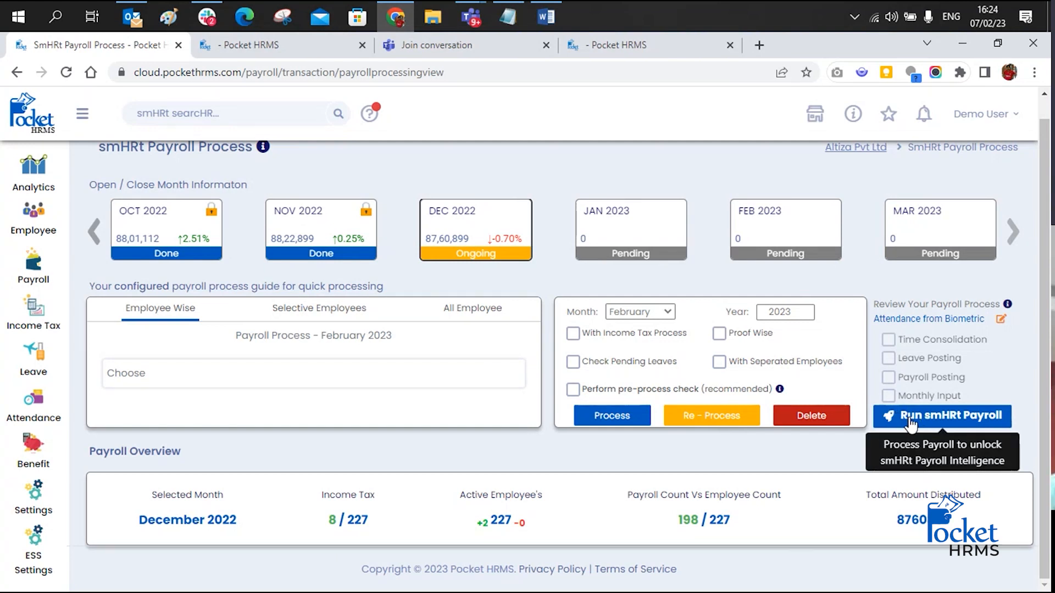
Process January 2023 payroll for all employees with the income tax process and Proof Wise options enabled
left_click(626, 312)
left_click(626, 327)
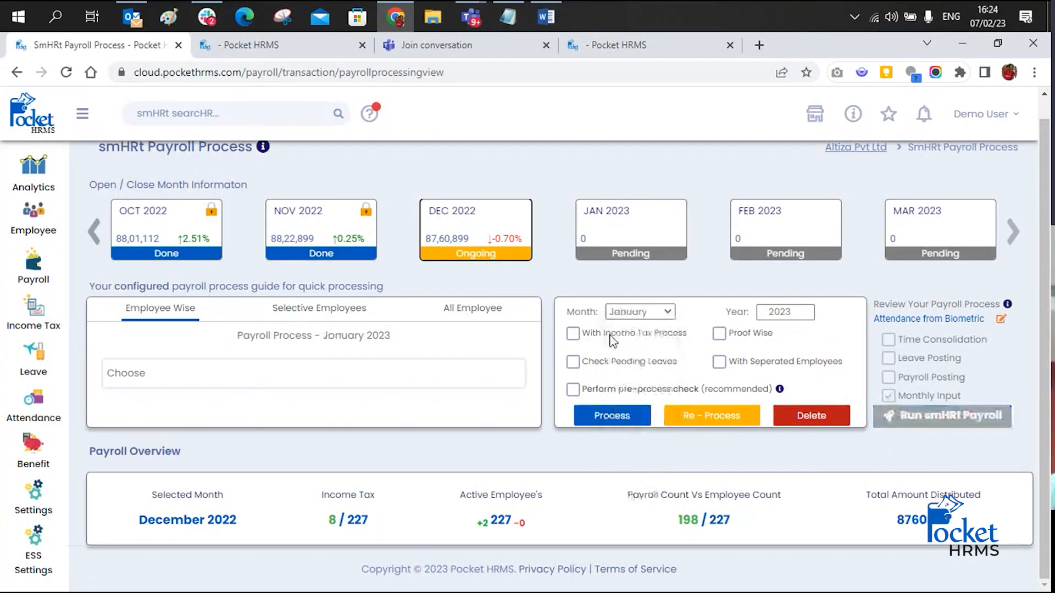
left_click(573, 333)
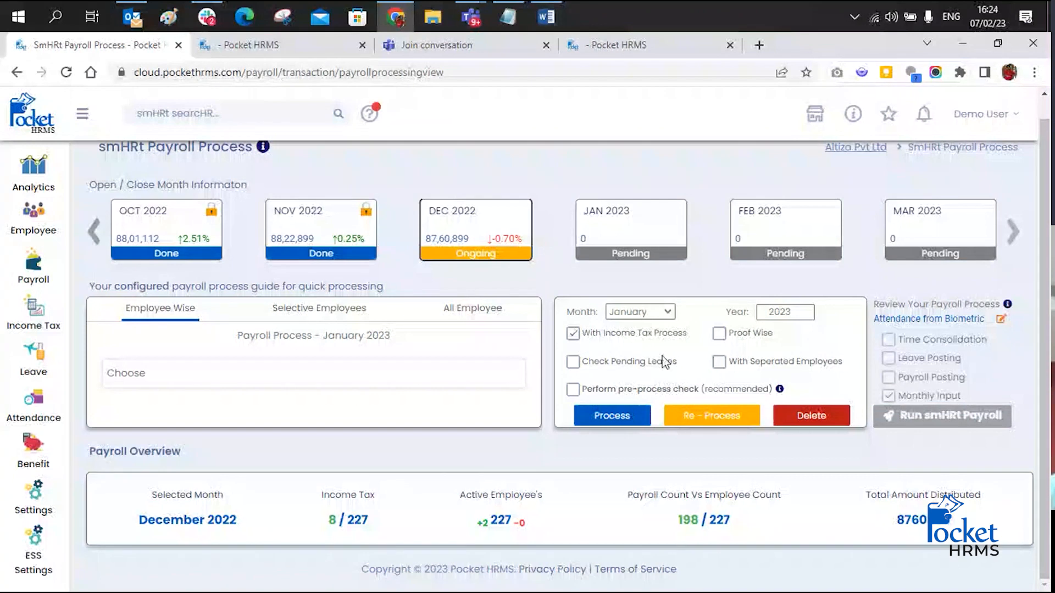
left_click(719, 334)
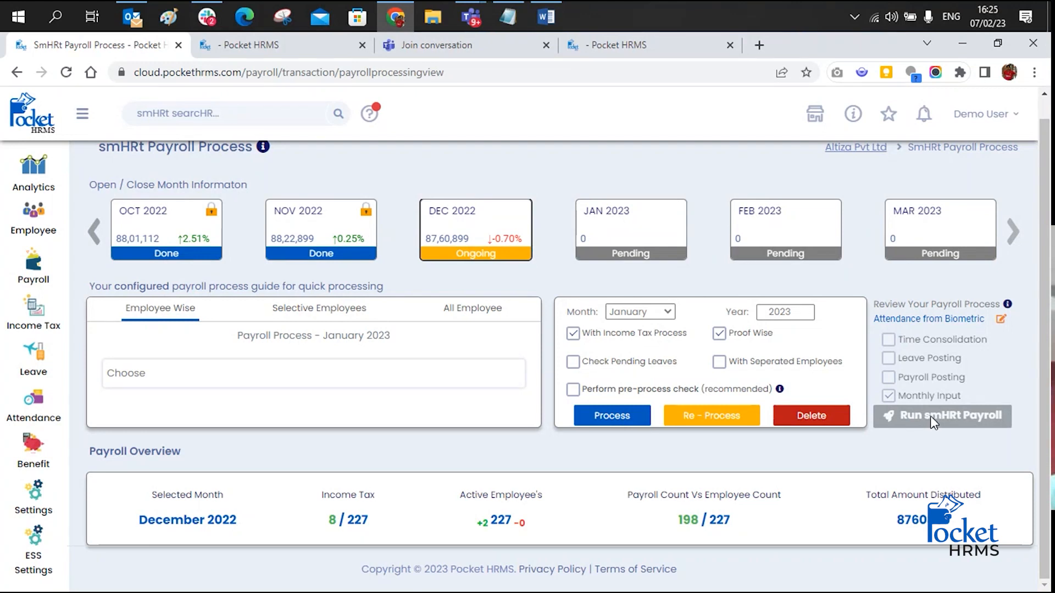
left_click(467, 317)
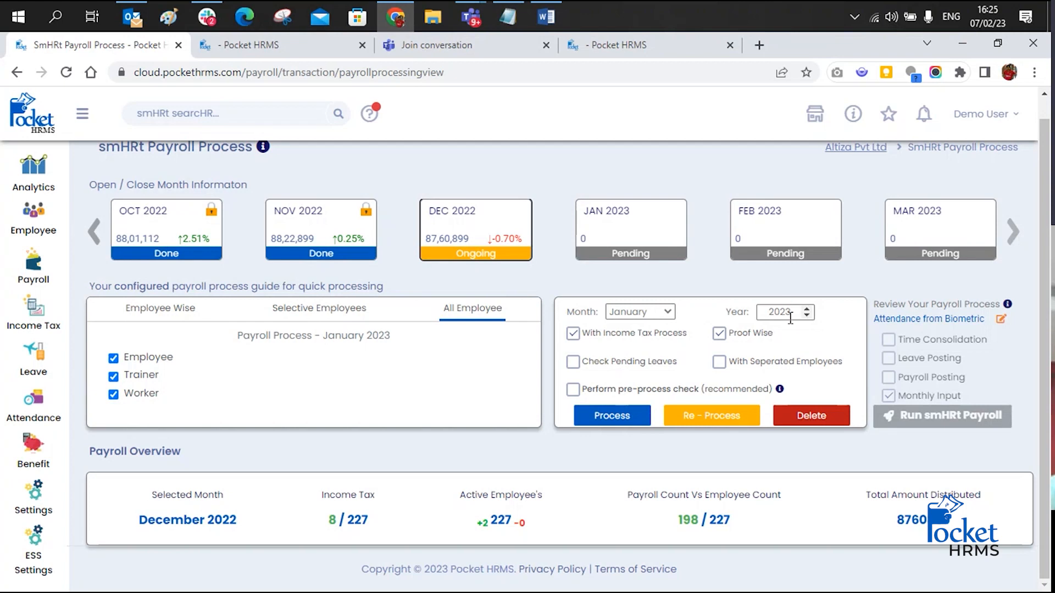
left_click(628, 419)
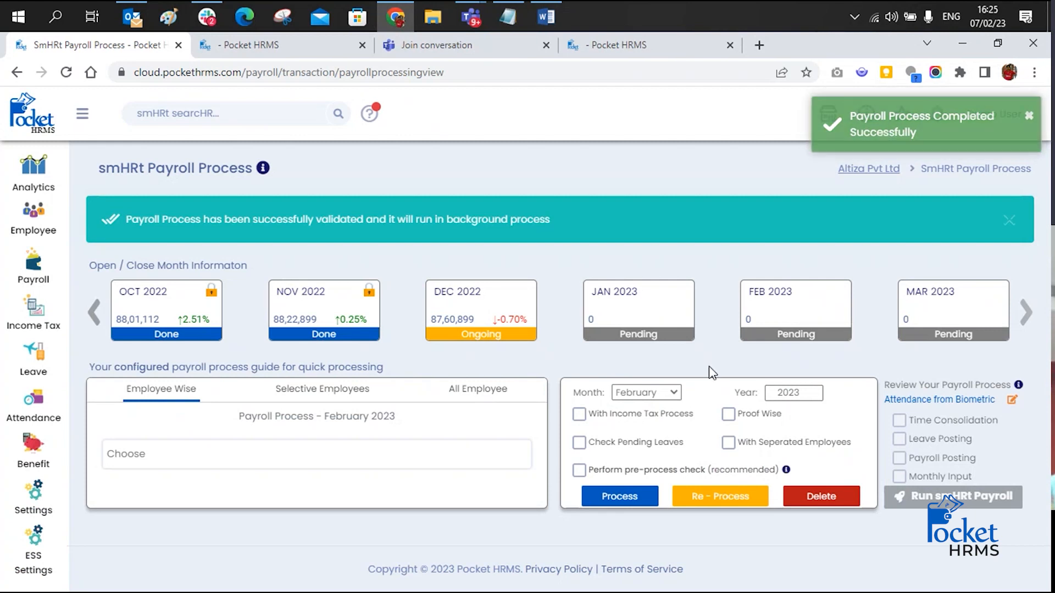
Select January 2023 on the payroll process page and reload the page to refresh the month status cards
left_click(652, 393)
left_click(648, 409)
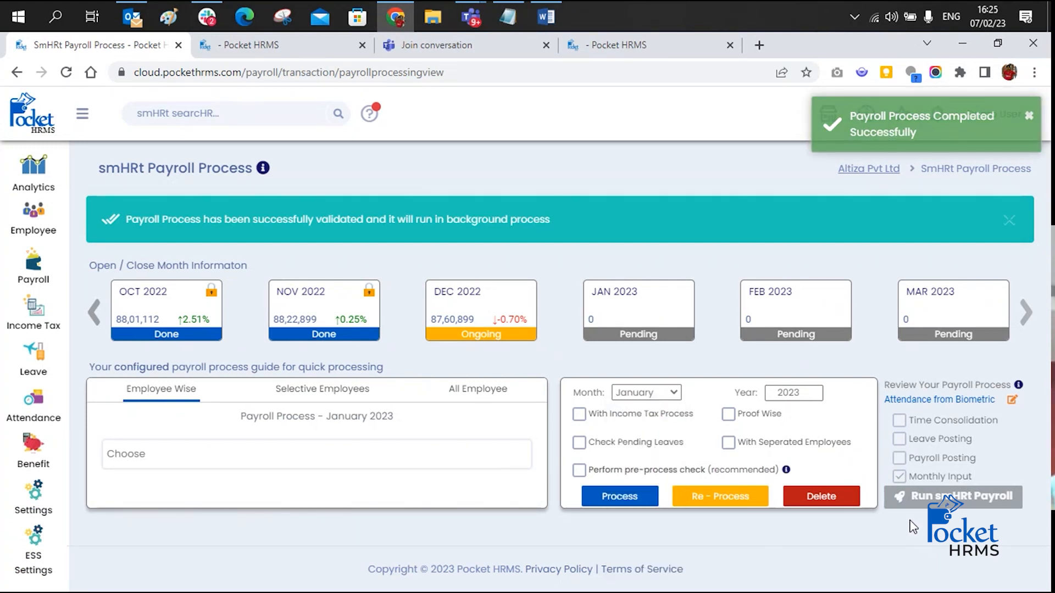
left_click(484, 71)
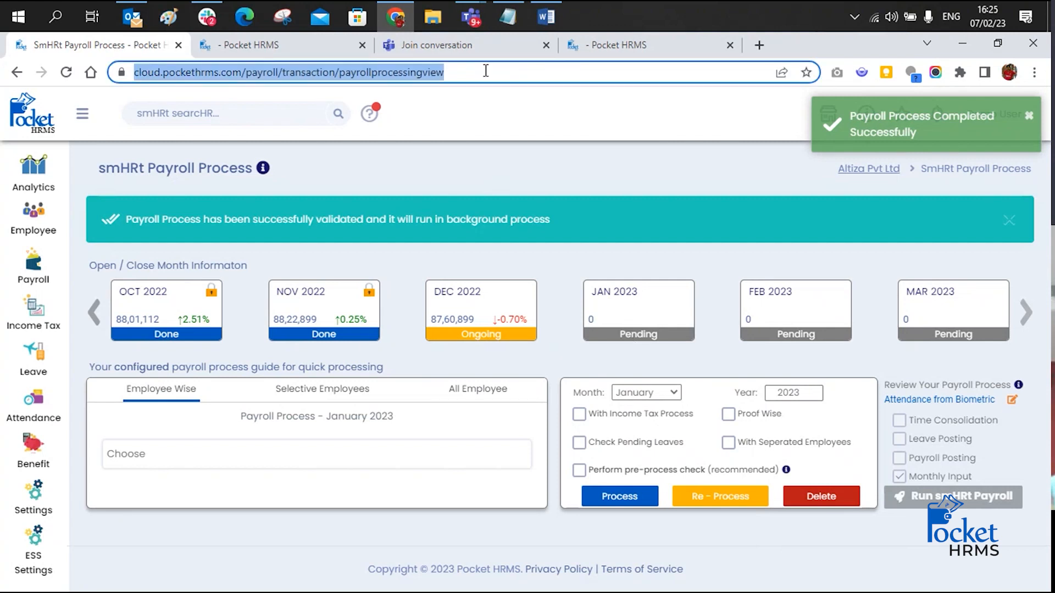
key("Return")
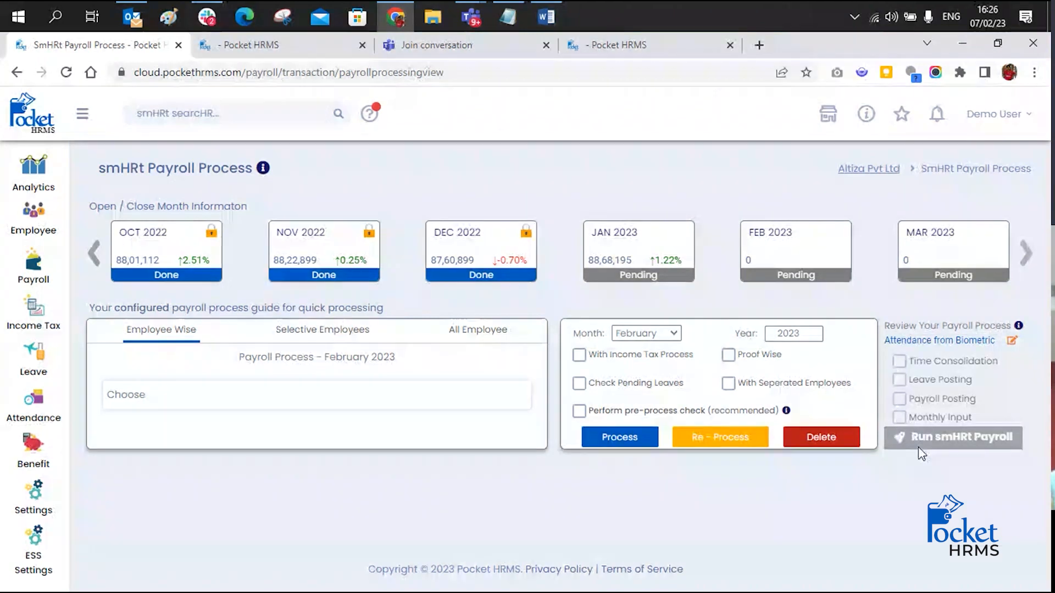
Run smHRt Payroll for January 2023 and close its Payroll Intelligence report
left_click(665, 338)
left_click(648, 349)
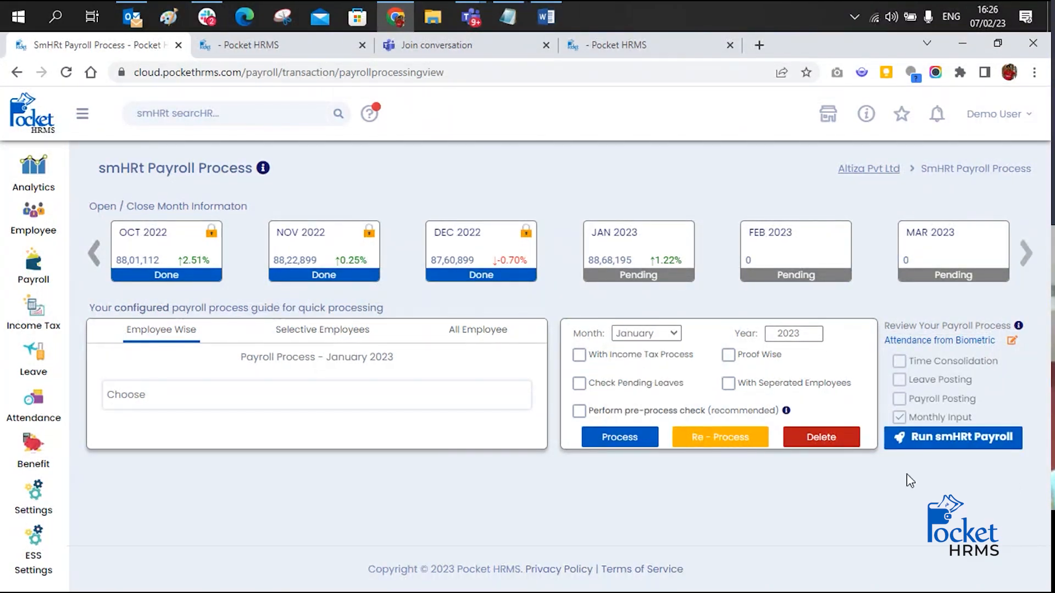
left_click(941, 442)
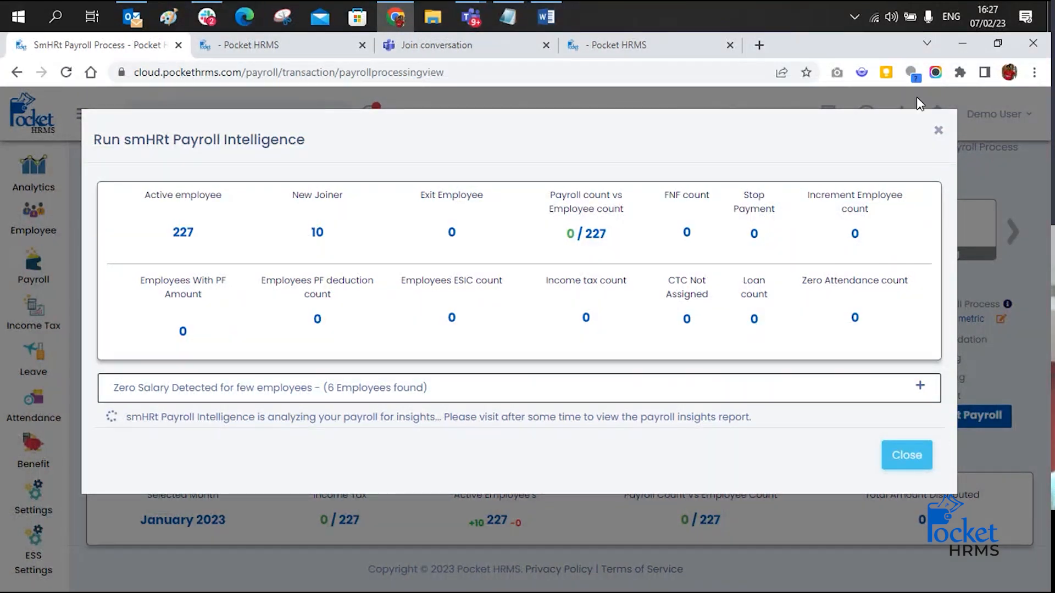
left_click(940, 137)
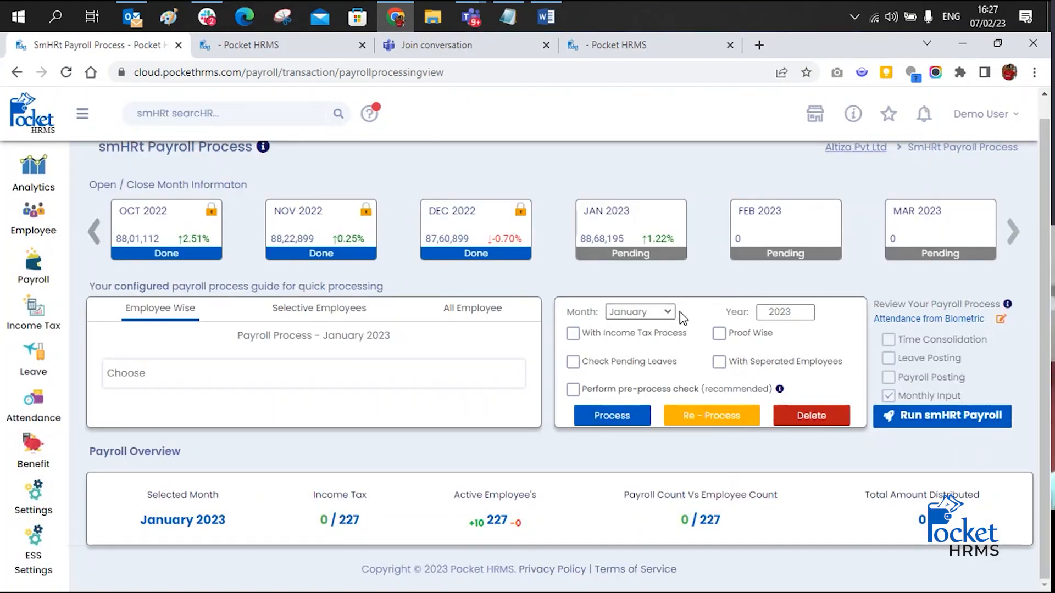
Run smHRt Payroll for December 2022 and expand the report's list of zero-salary employees
left_click(656, 315)
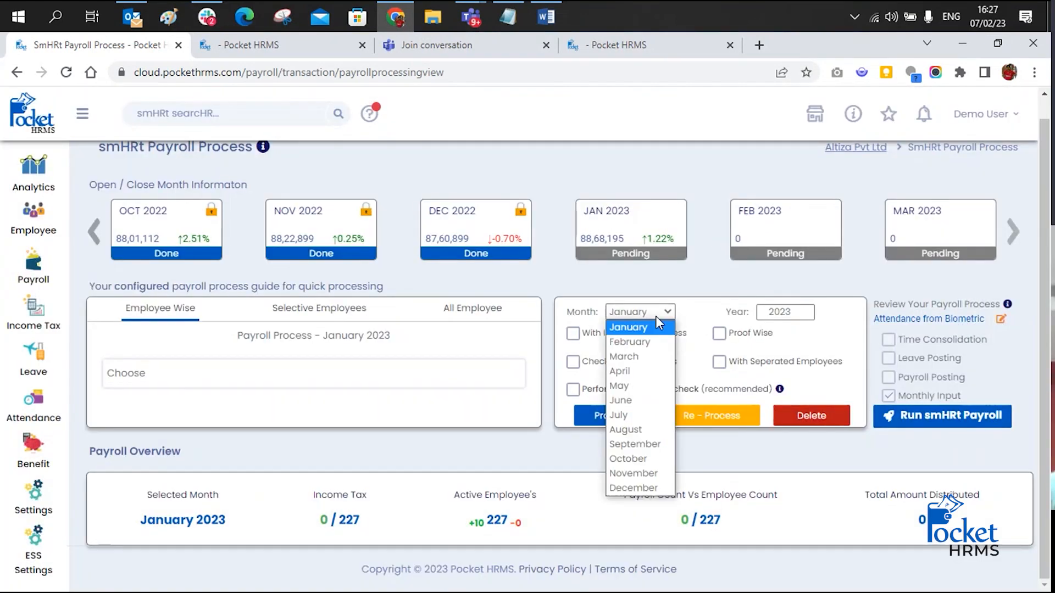
left_click(631, 487)
left_click(806, 317)
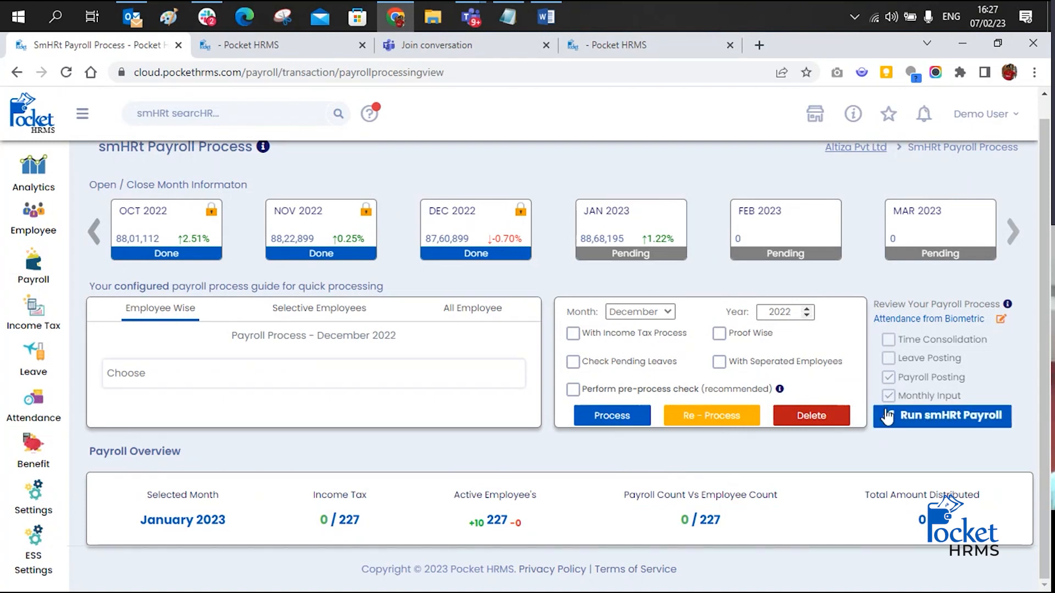
left_click(875, 416)
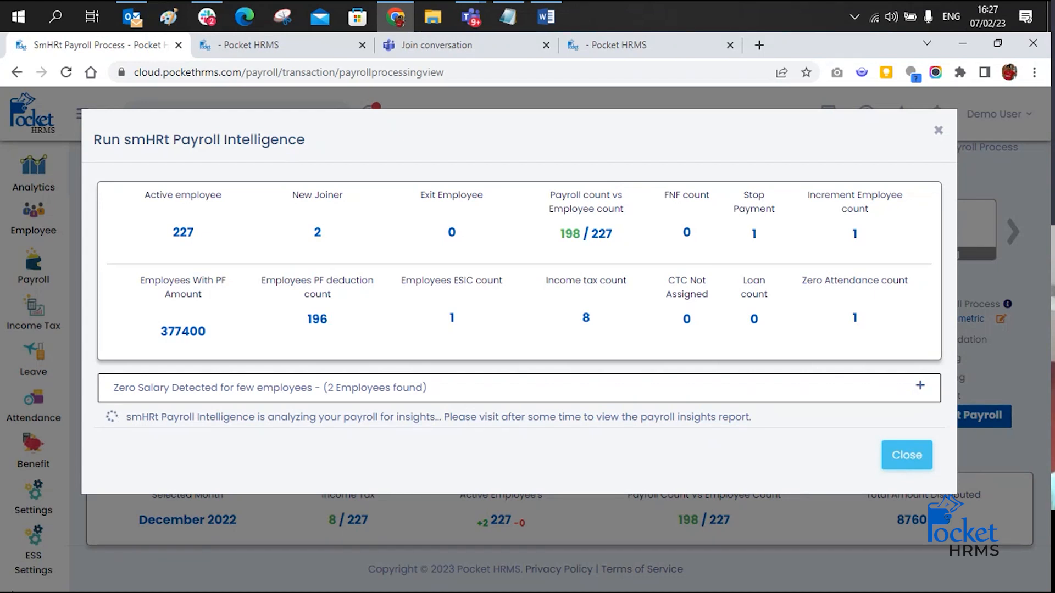
left_click(919, 386)
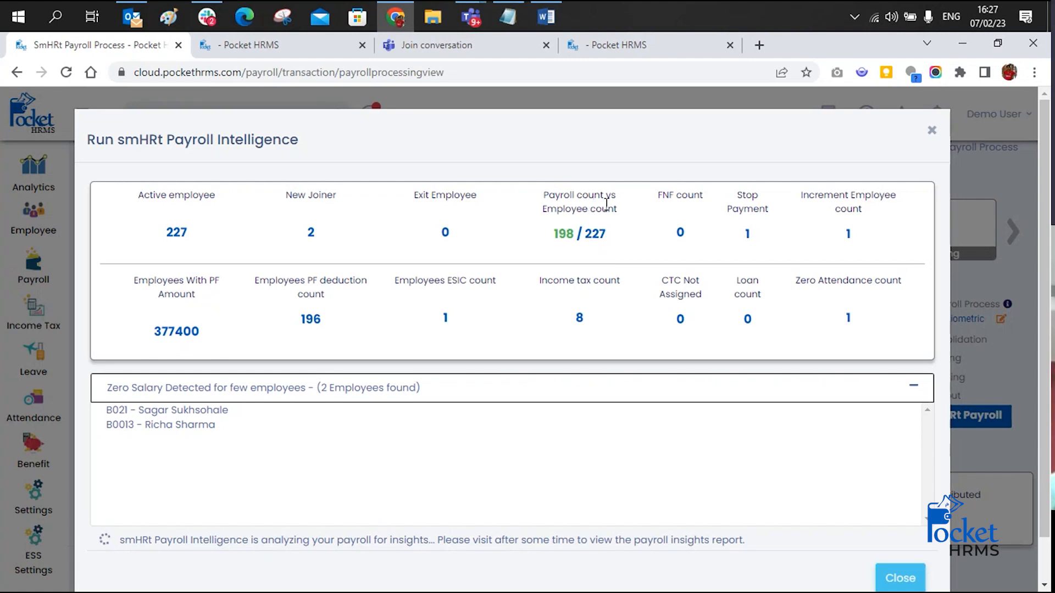
Examine the payroll versus employee count and the zero-salary section of the December 2022 report, and close it
left_click_drag(581, 232, 606, 237)
left_click_drag(553, 235, 572, 234)
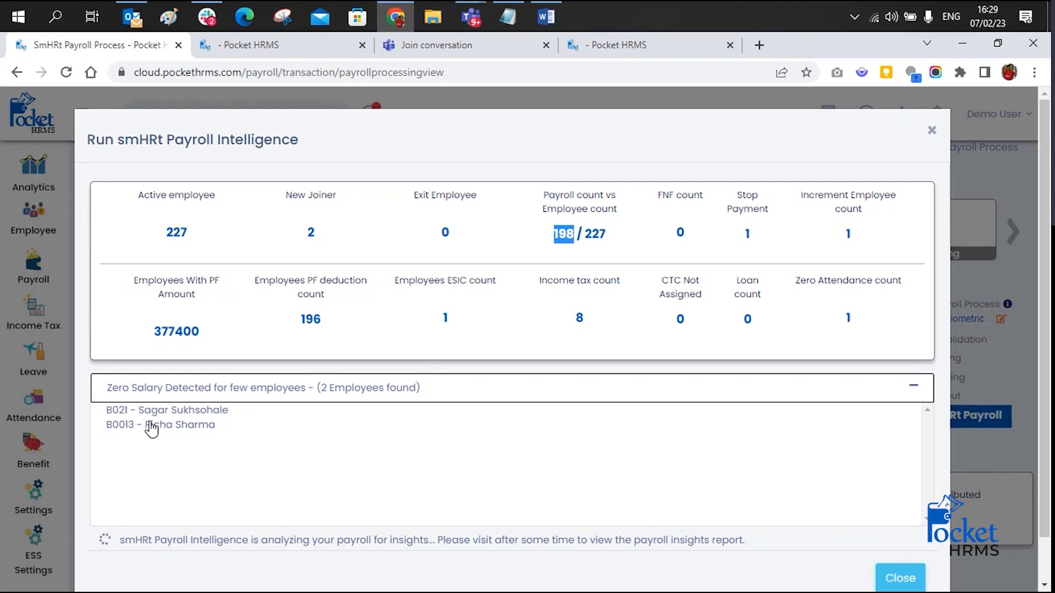
left_click_drag(107, 388, 427, 389)
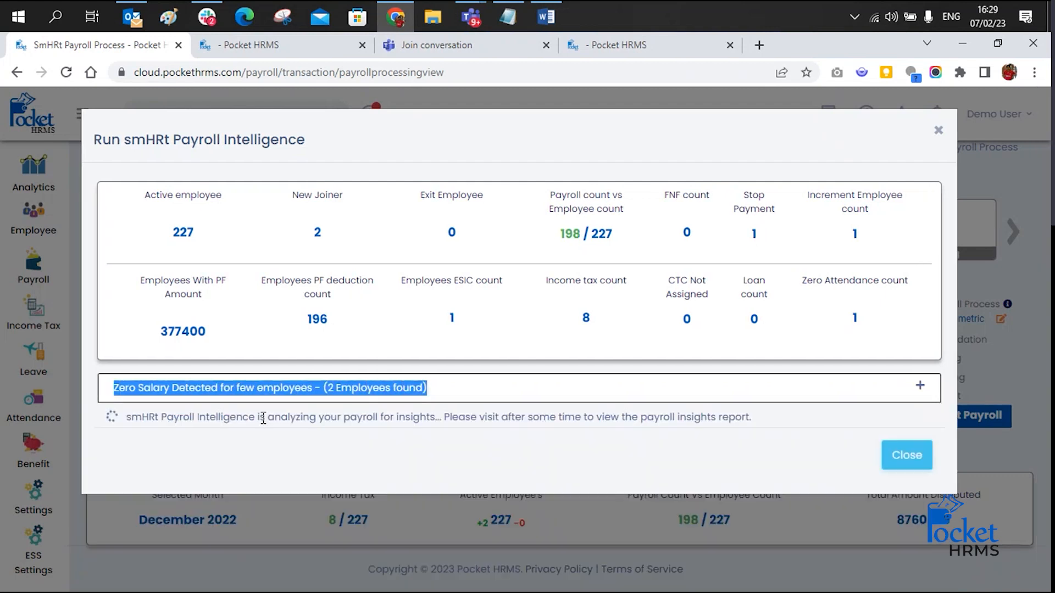
left_click(482, 386)
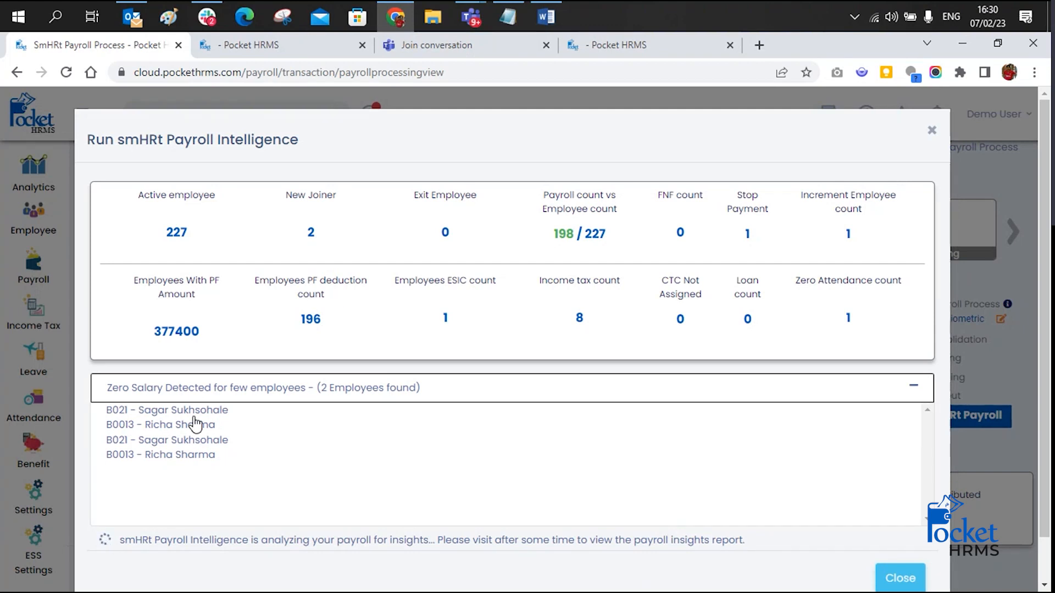
left_click(913, 387)
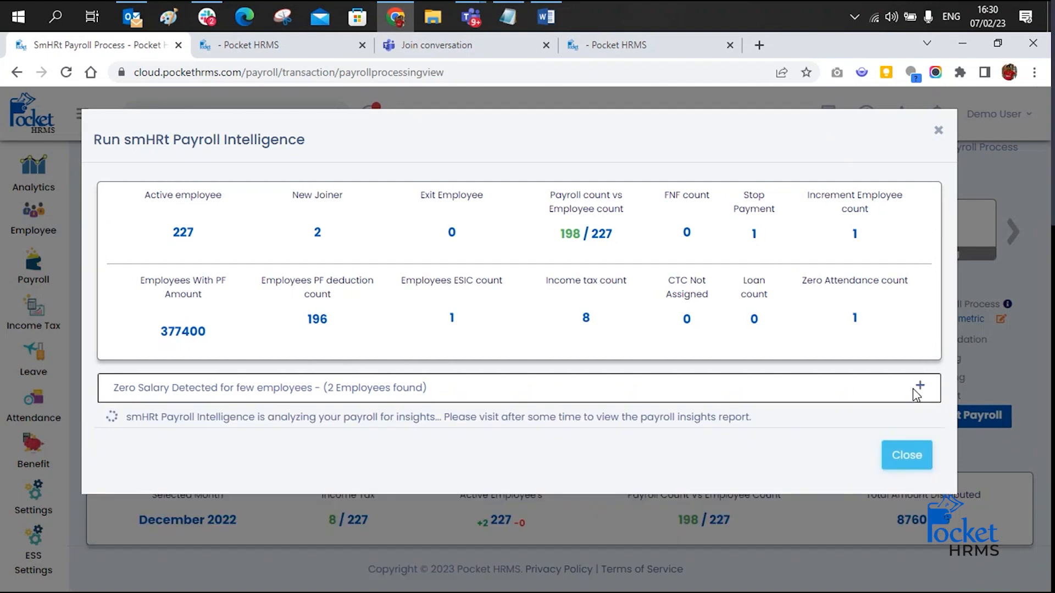
left_click(921, 470)
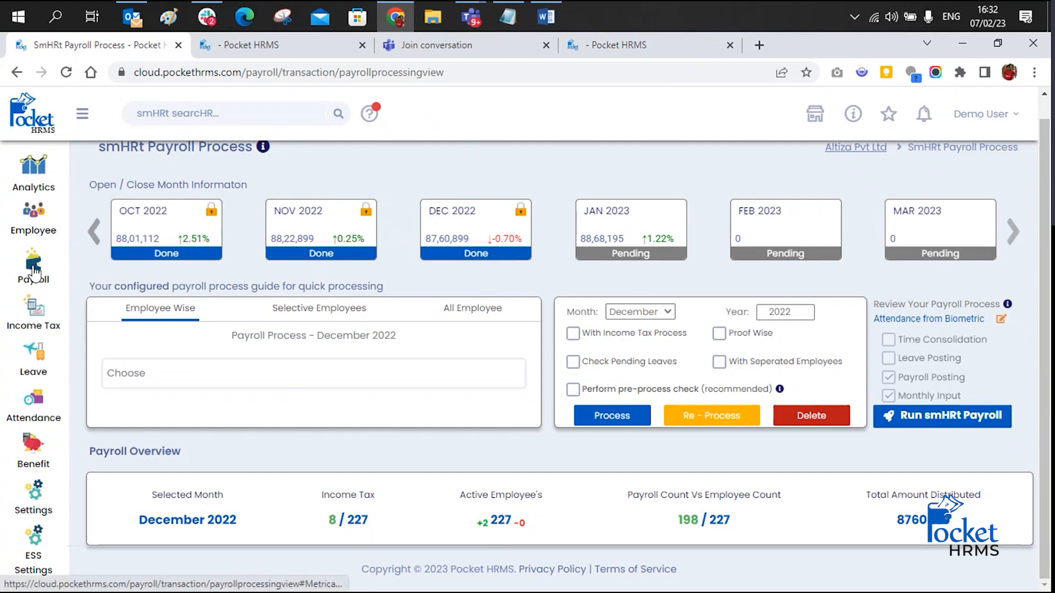
View the Payroll options and the selective employee categories, and set the December 2022 process scope to All Employee
mouse_move(32, 274)
left_click(108, 211)
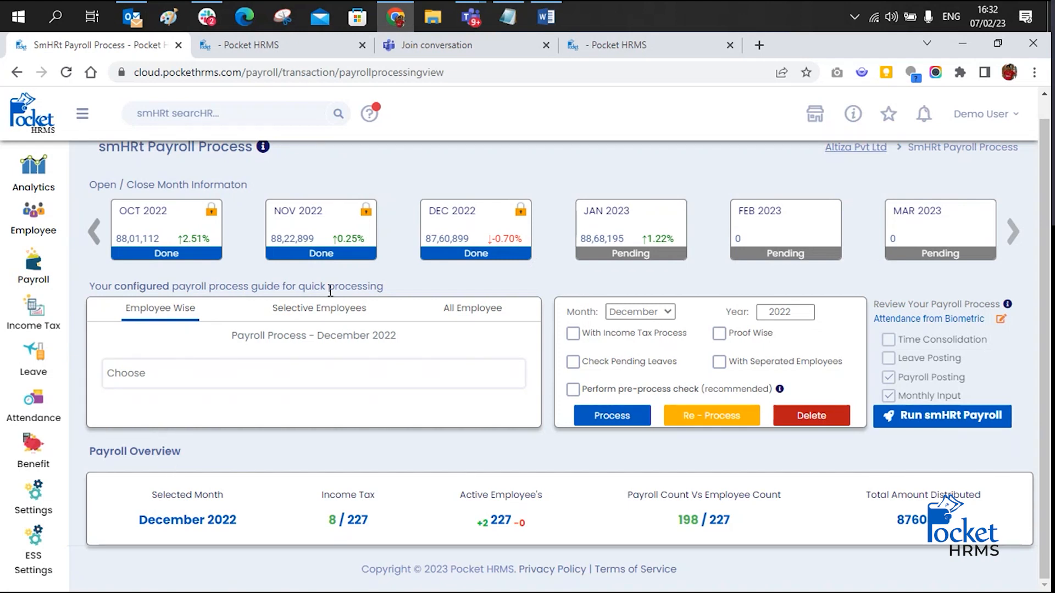
left_click(331, 312)
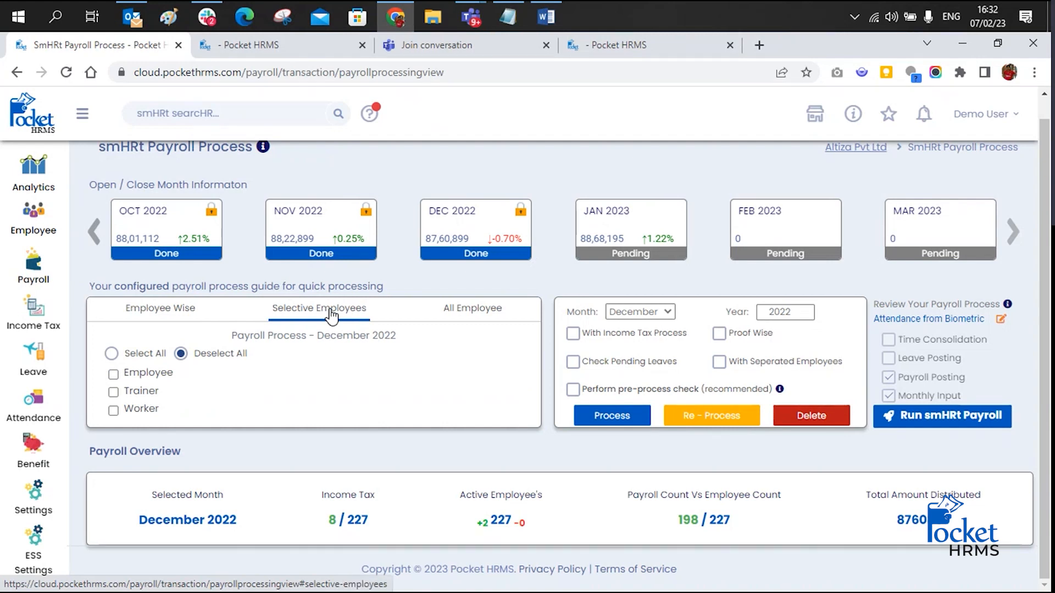
left_click(462, 312)
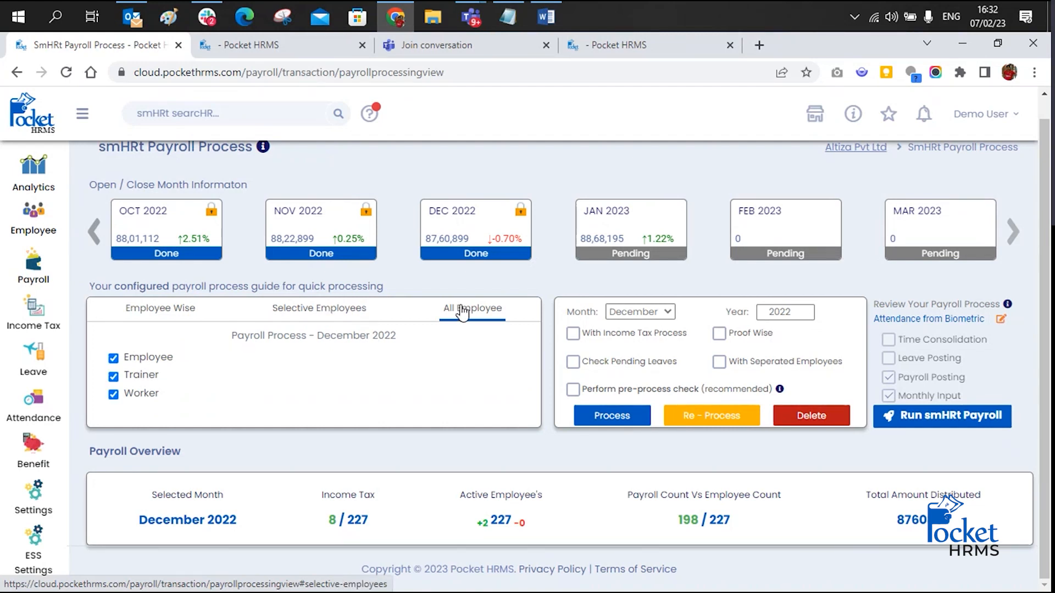
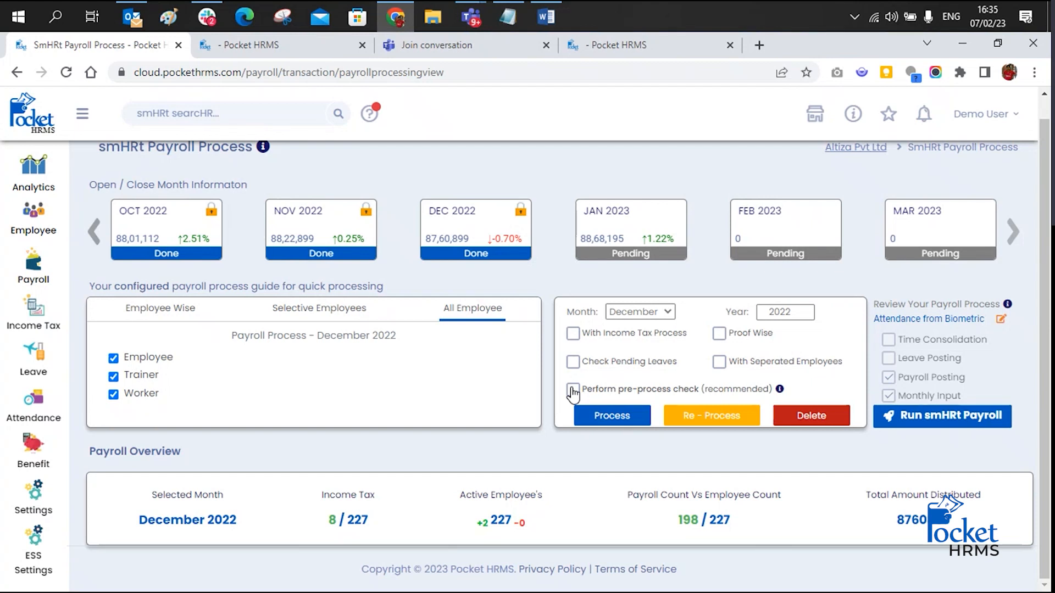
Review the ITax Regime Migration page and the Income Tax utilities, and return to the smHRt Payroll Process page
left_click(574, 53)
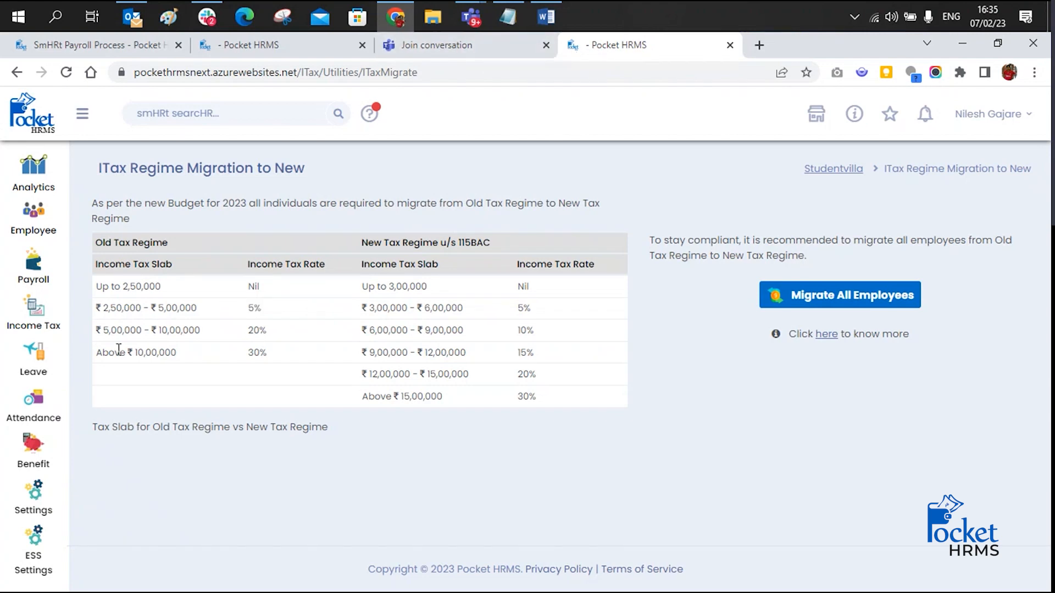
left_click(43, 324)
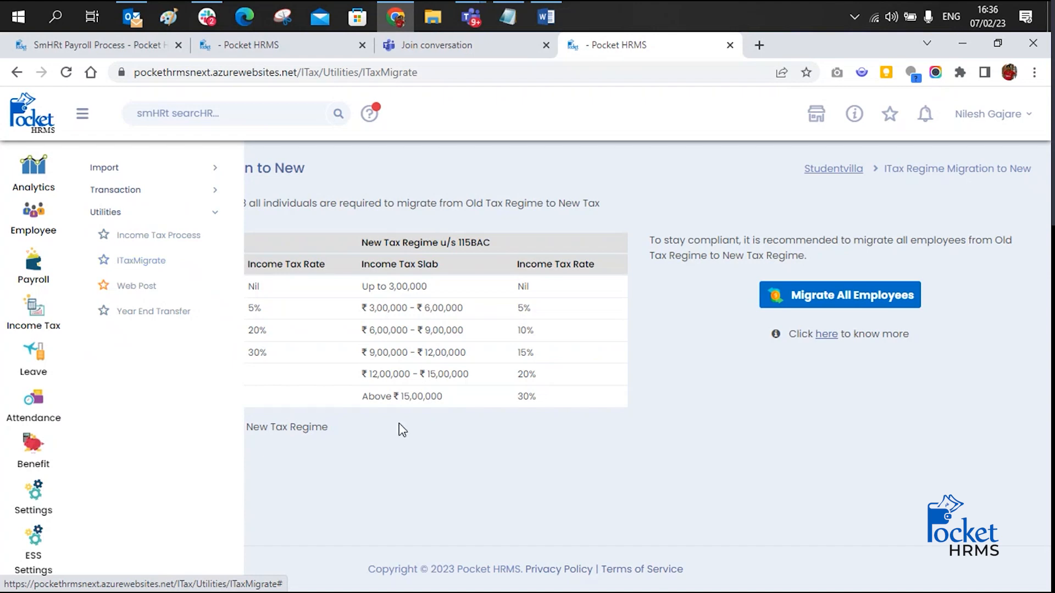
left_click(400, 437)
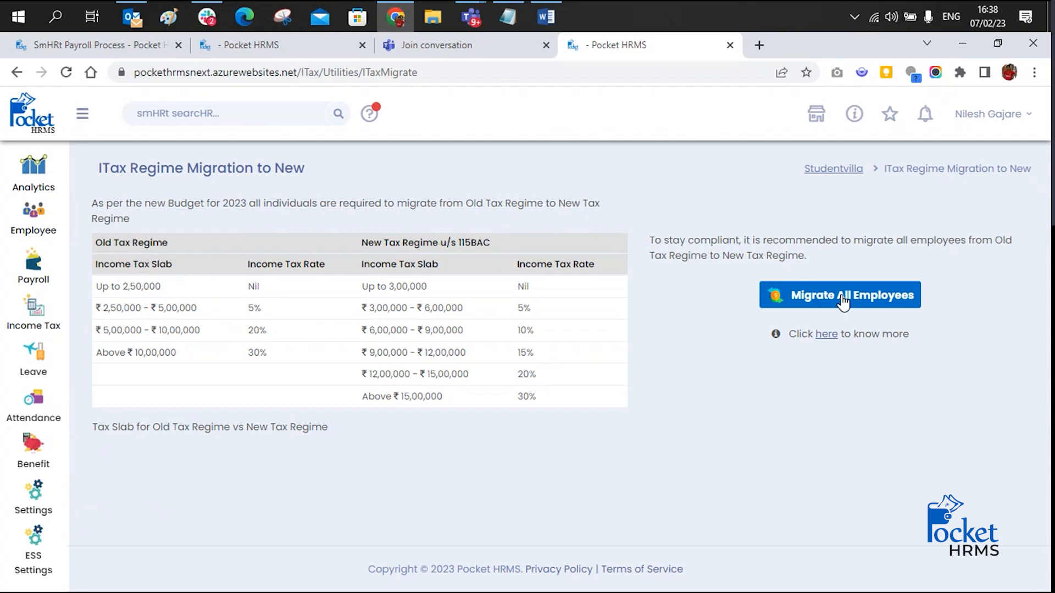
left_click(118, 47)
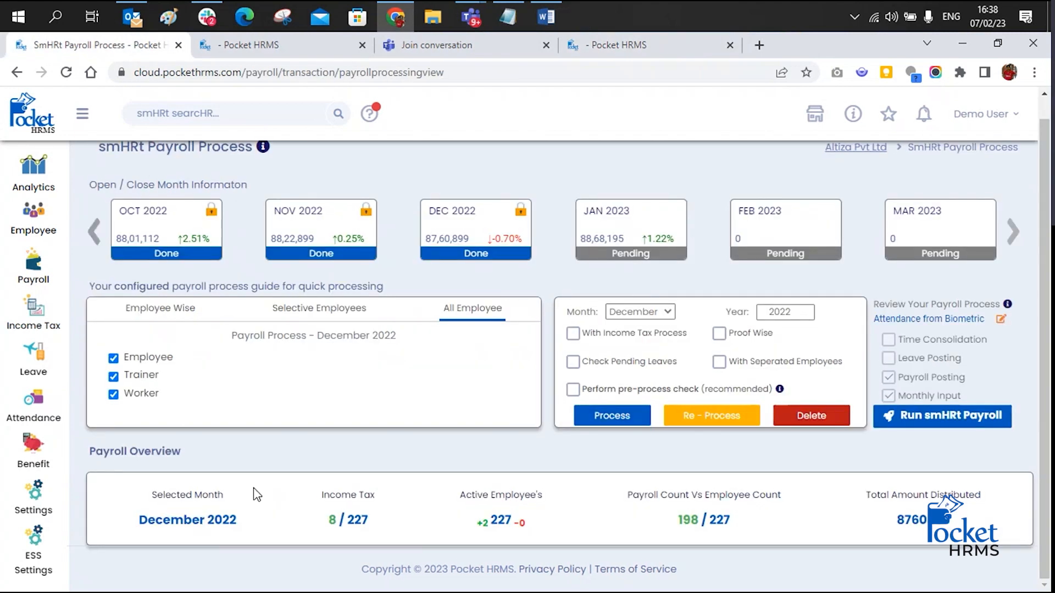
scroll(253, 497, "up", 1)
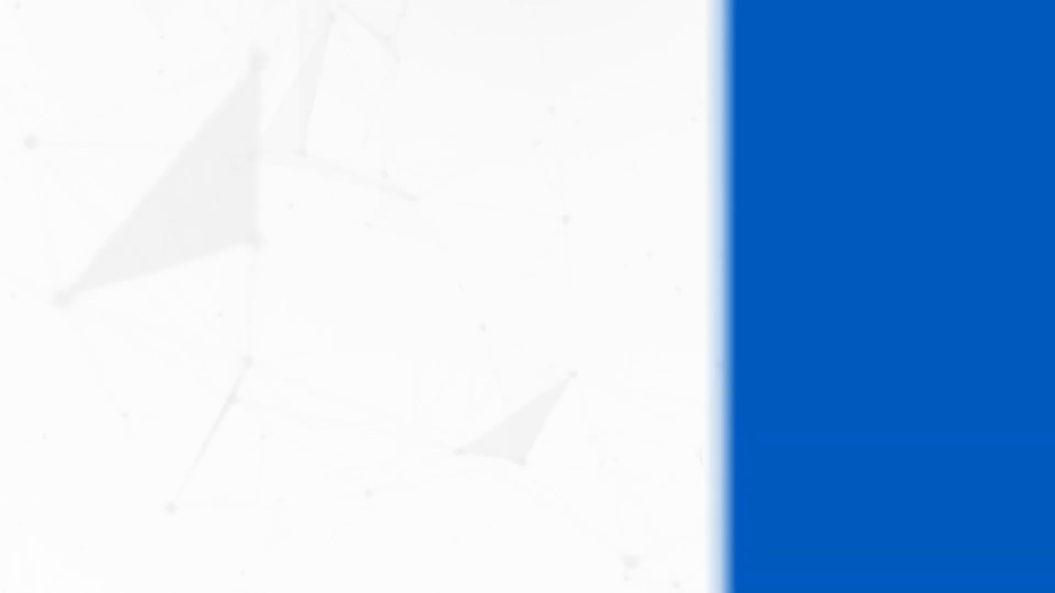